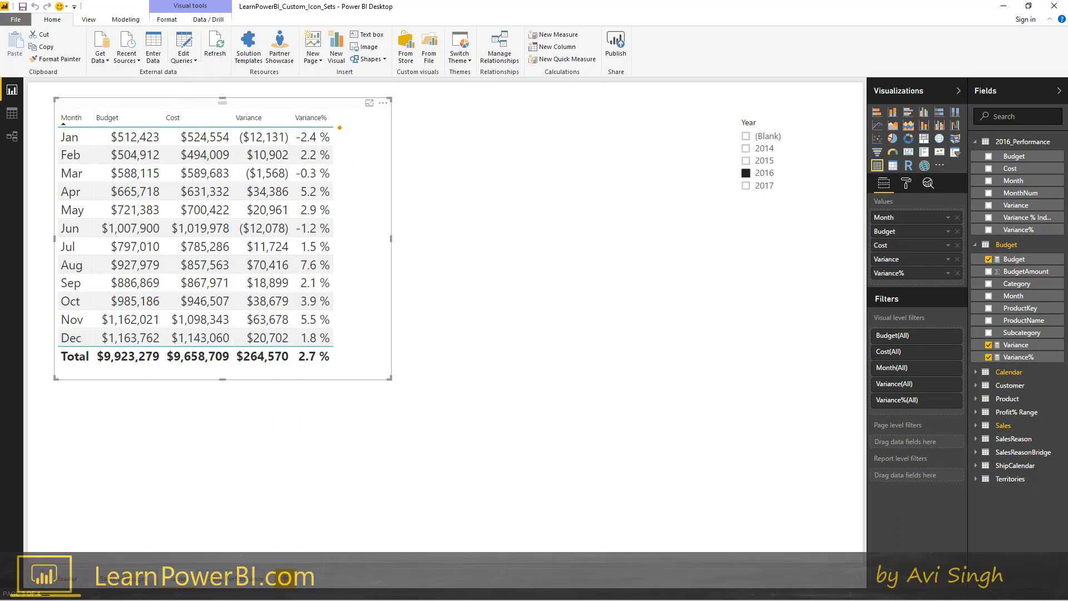
# Open the Relationships view showing how Budget, Sales, Calendar and Product tables connect.
pyautogui.moveTo(339, 128); pyautogui.dragTo(381, 348)
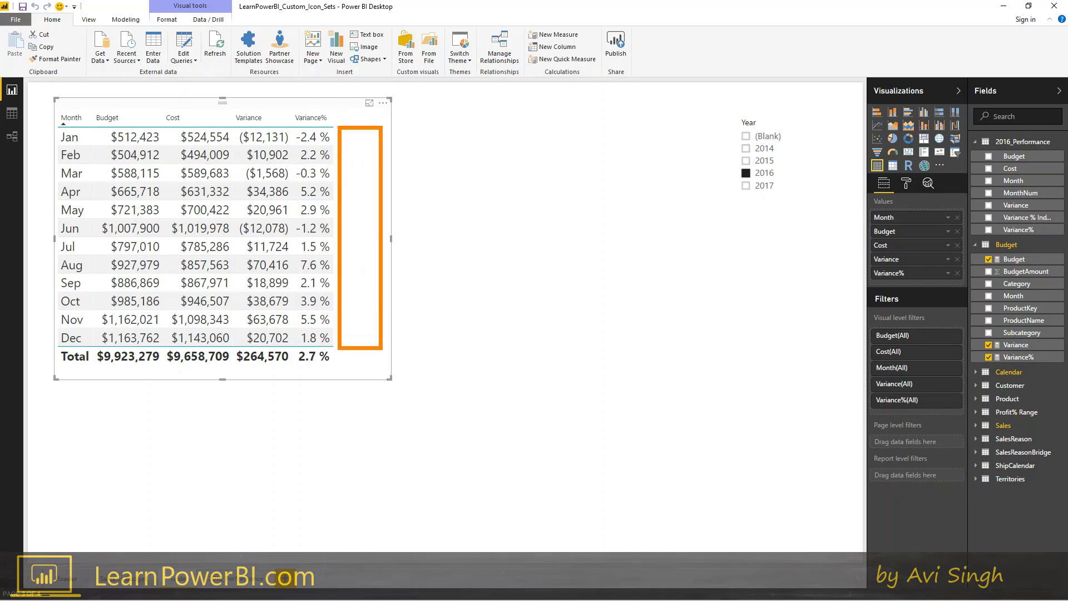
pyautogui.click(19, 139)
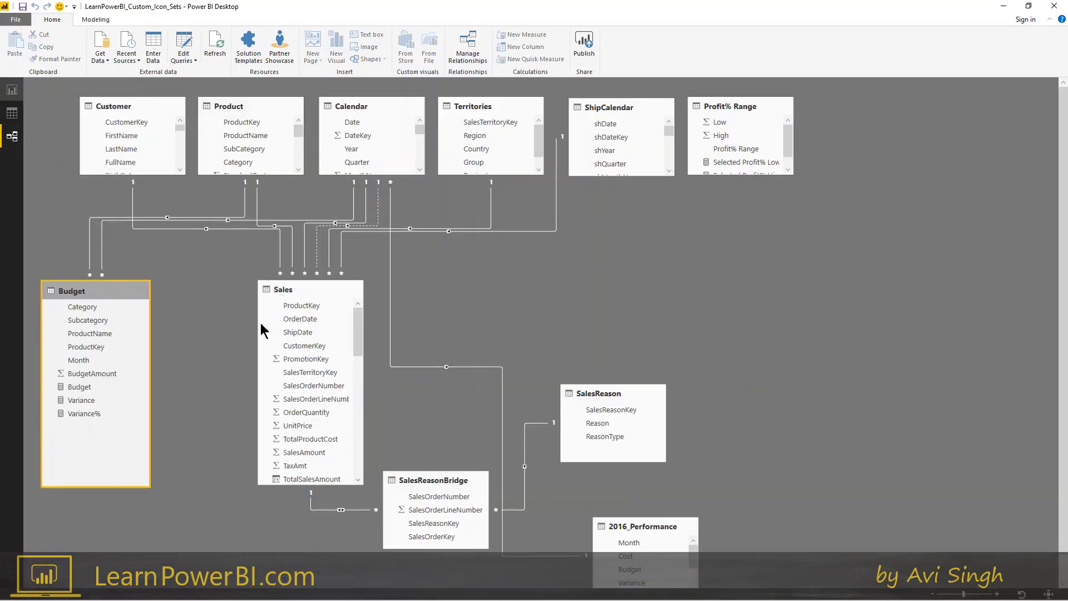
# Go back to the Report view with the 2016 monthly Budget, Cost, Variance and Variance% table.
pyautogui.scroll(-1, 329, 389)
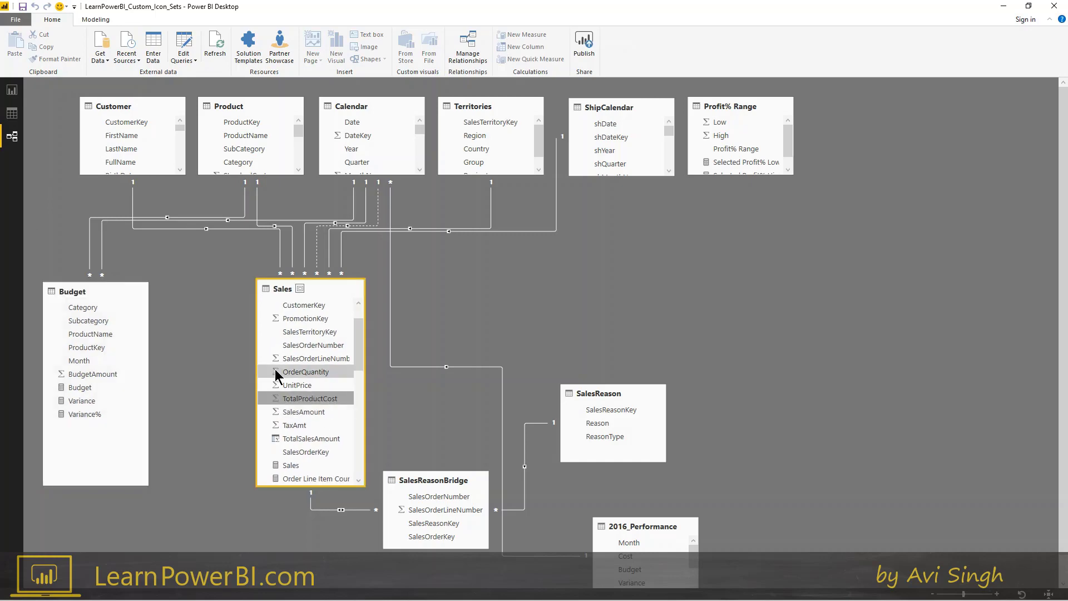
pyautogui.click(12, 90)
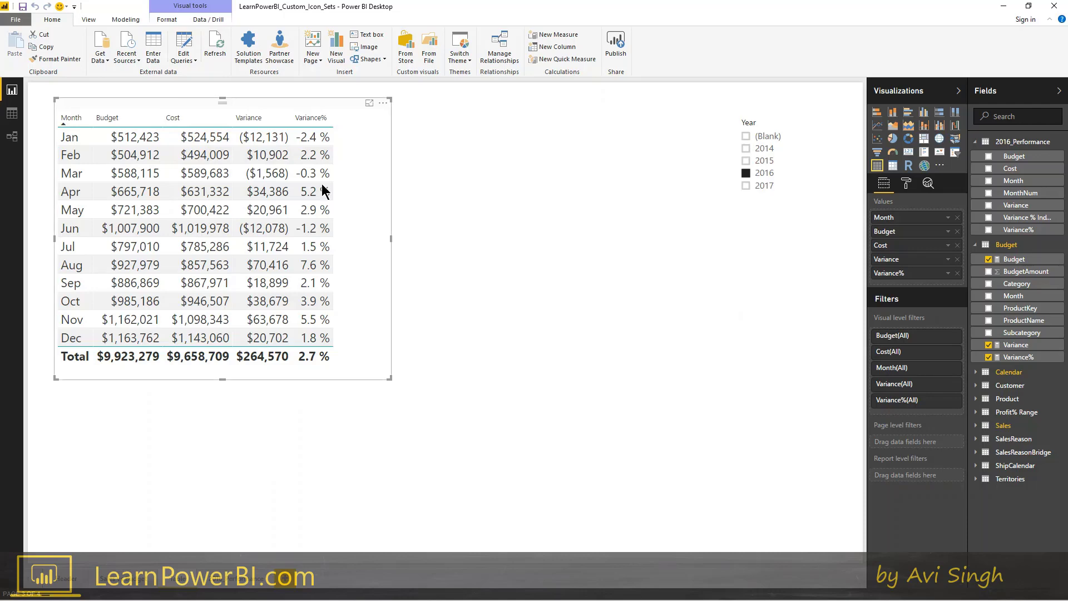
# Open the Query Editor via Edit Queries and position it so the report table stays visible.
pyautogui.click(186, 49)
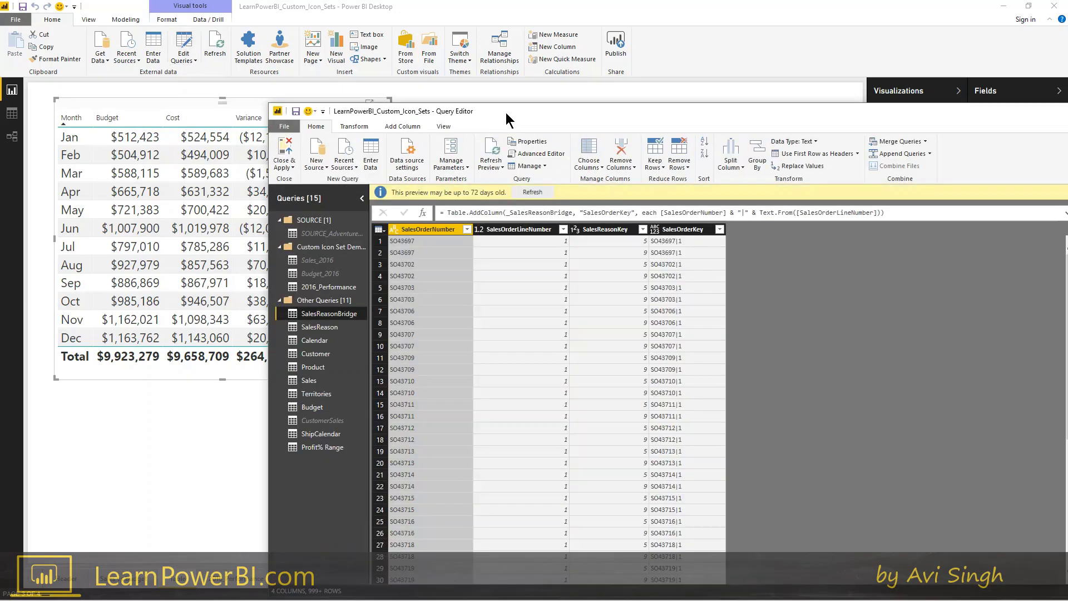
pyautogui.moveTo(505, 112); pyautogui.dragTo(714, 112)
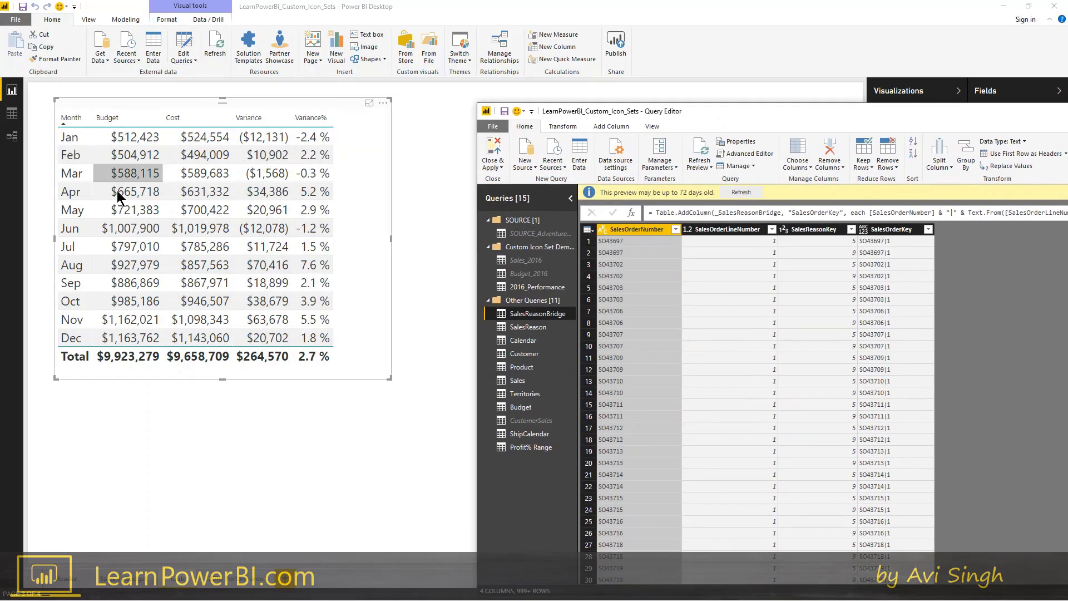
pyautogui.moveTo(607, 111); pyautogui.dragTo(379, 86)
pyautogui.click(11, 136)
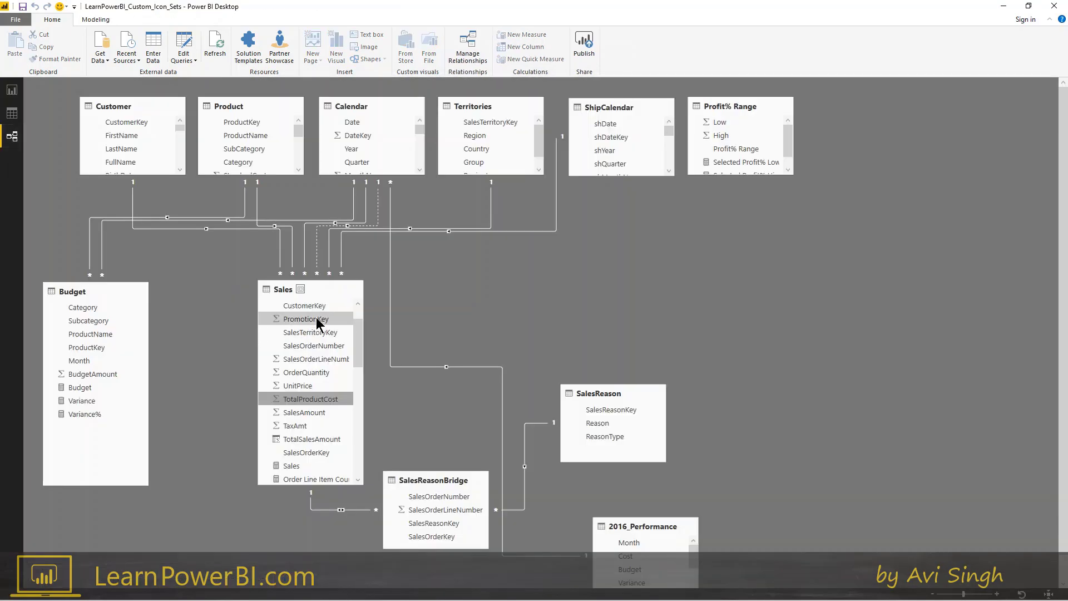
pyautogui.hotkey('alt', 'Tab')
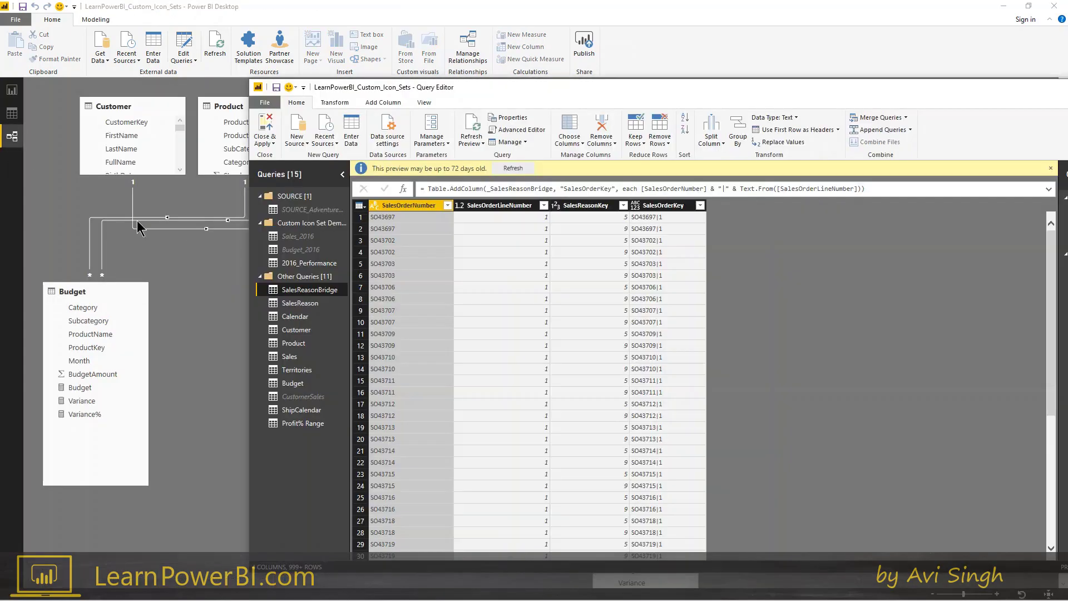
pyautogui.click(12, 89)
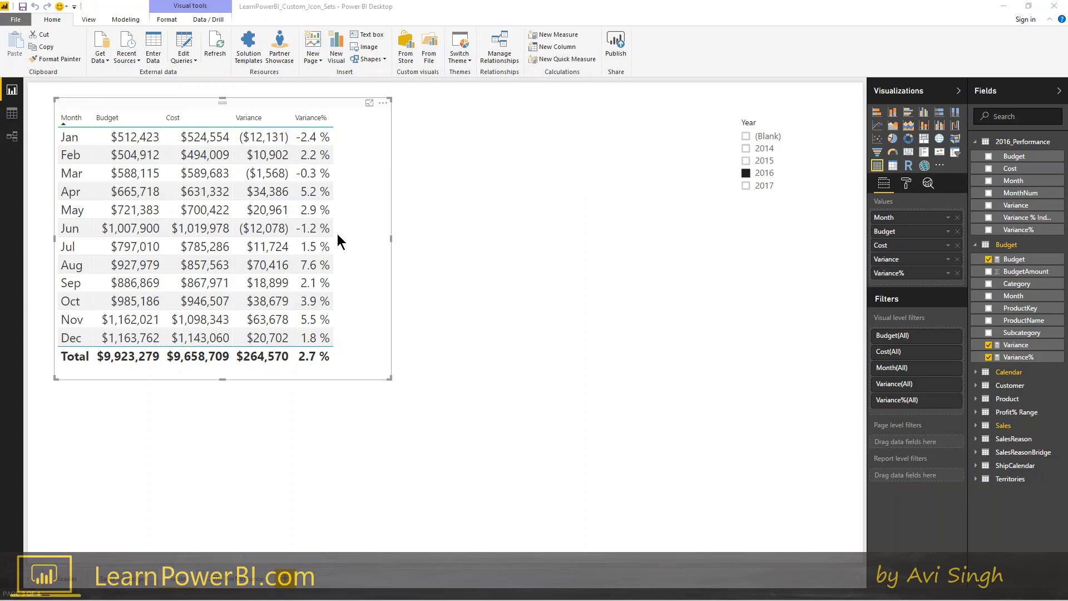
pyautogui.hotkey('alt', 'Tab')
pyautogui.moveTo(556, 86); pyautogui.dragTo(595, 99)
# Open the Sales_2016 query and move the editor to reveal its Applied Steps.
pyautogui.click(328, 369)
pyautogui.rightClick(323, 371)
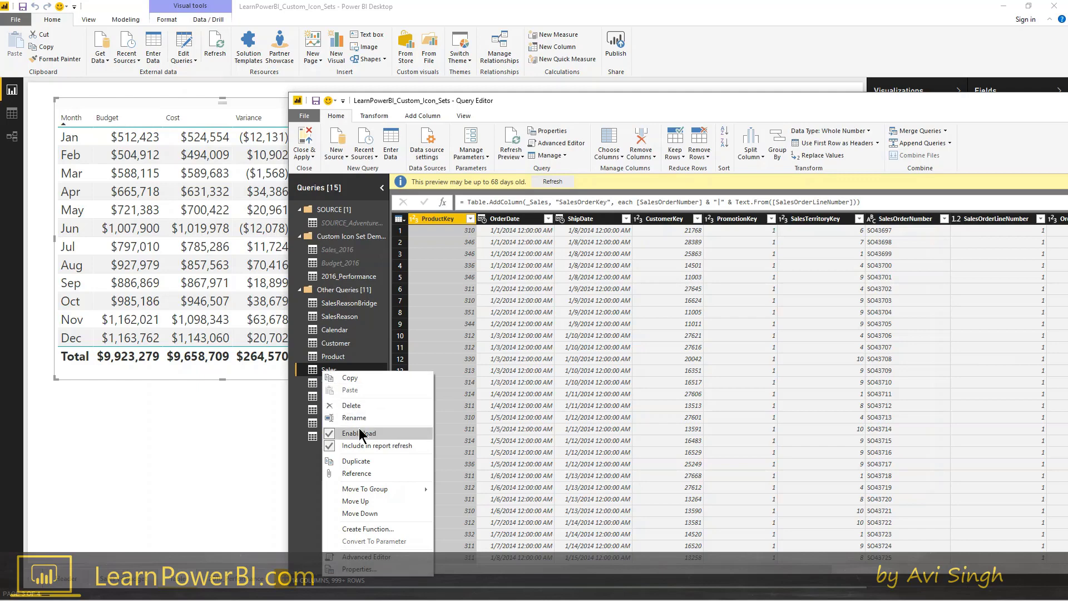
pyautogui.rightClick(370, 482)
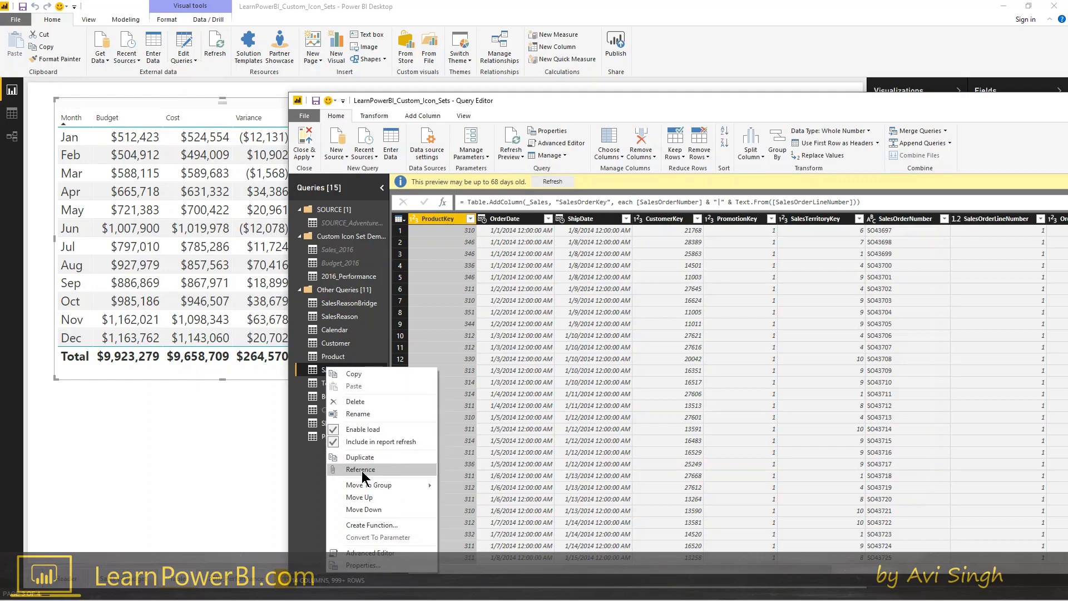
pyautogui.click(336, 251)
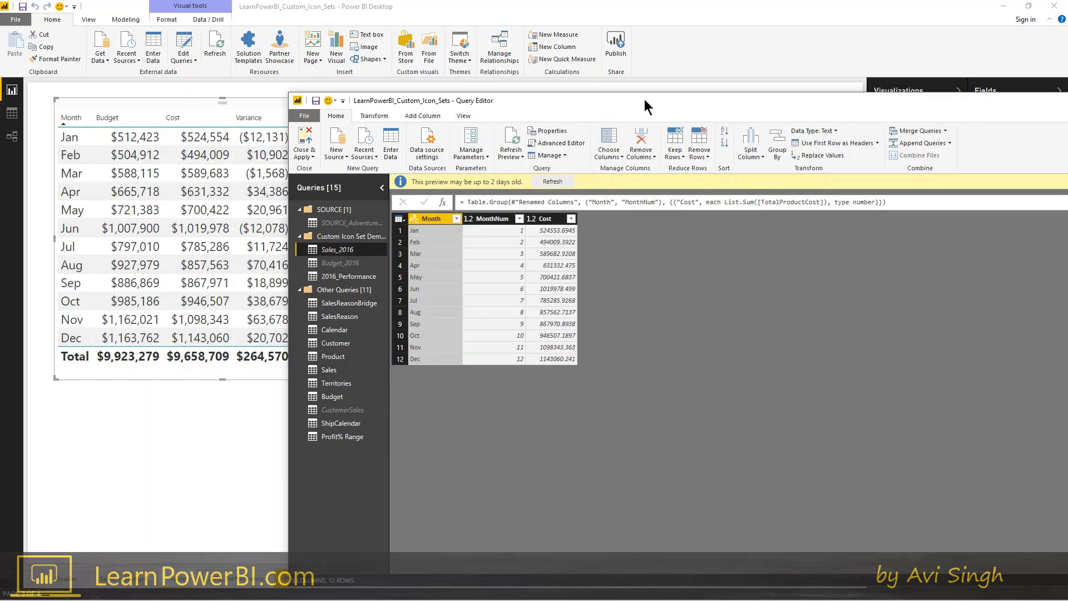
pyautogui.moveTo(639, 101); pyautogui.dragTo(484, 110)
# Step through Source, the OrderDate/TotalProductCost column selection and the 2016 row filter.
pyautogui.click(979, 291)
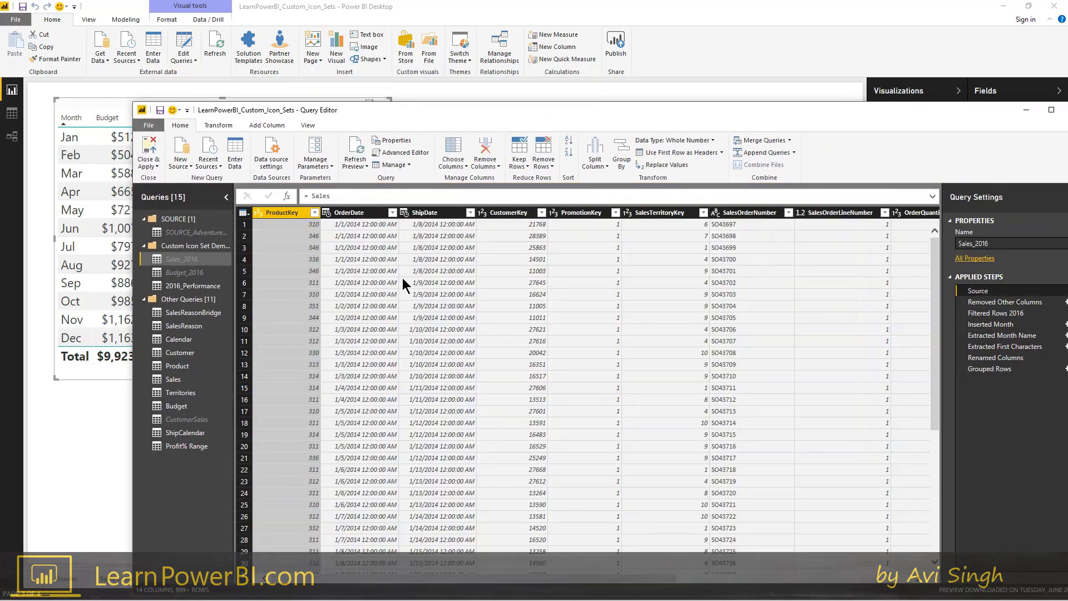
pyautogui.click(329, 195)
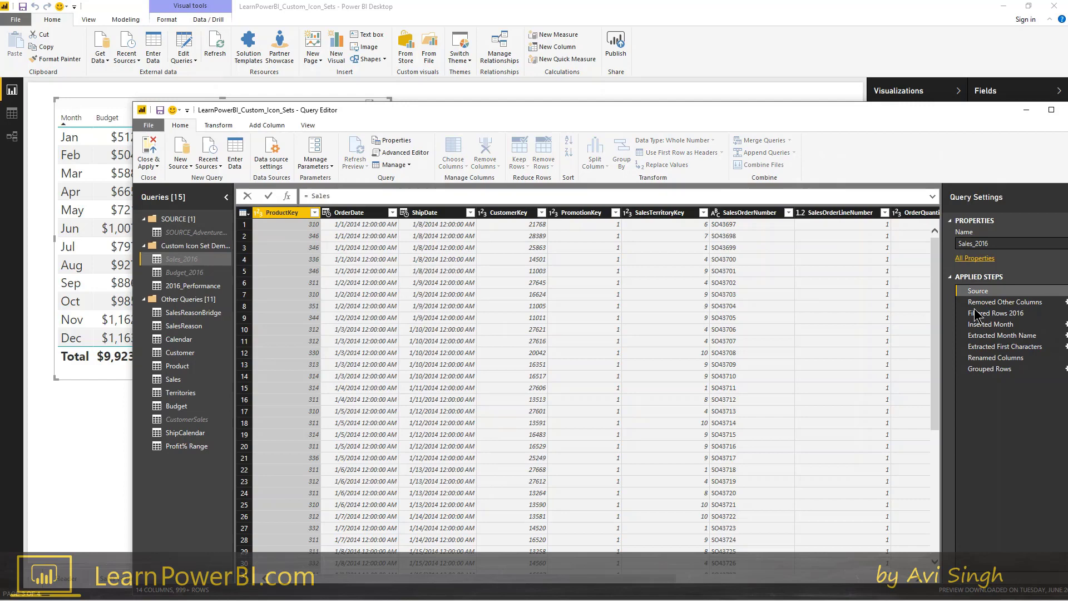
pyautogui.click(998, 302)
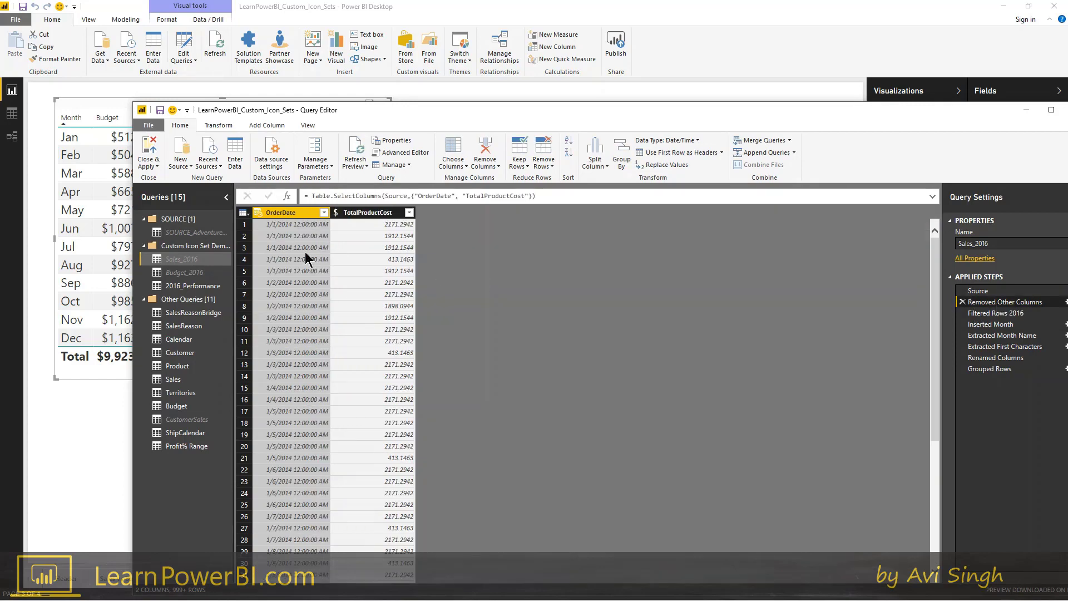
pyautogui.click(984, 313)
# Review the Extracted Month Name step and the final twelve-month grouped Cost result.
pyautogui.moveTo(479, 99); pyautogui.dragTo(639, 344)
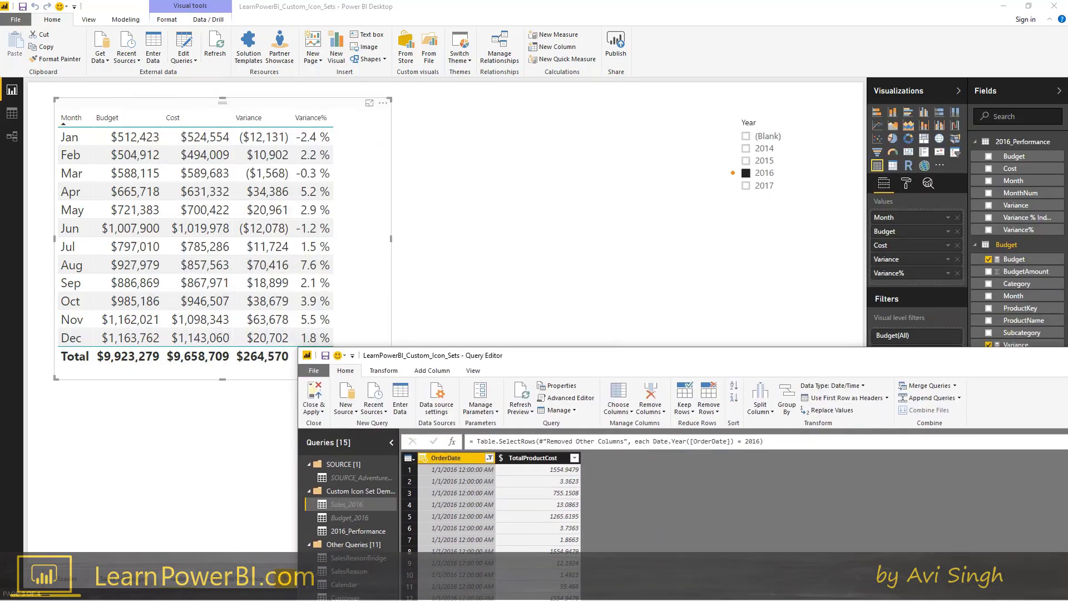
pyautogui.moveTo(734, 172); pyautogui.dragTo(555, 172)
pyautogui.moveTo(686, 352); pyautogui.dragTo(586, 101)
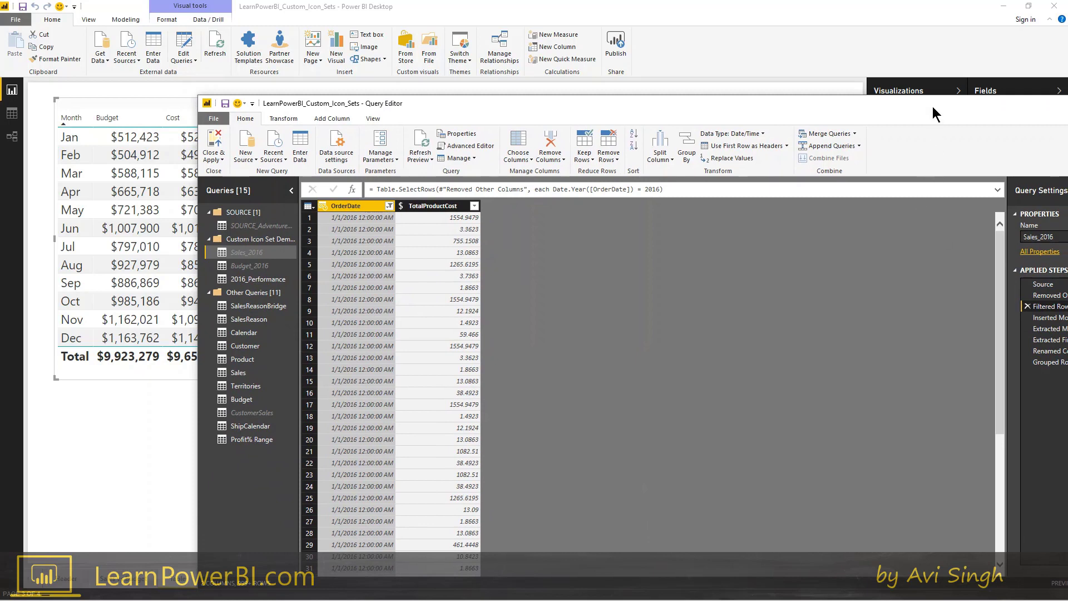
pyautogui.moveTo(933, 107); pyautogui.dragTo(895, 112)
pyautogui.click(1026, 332)
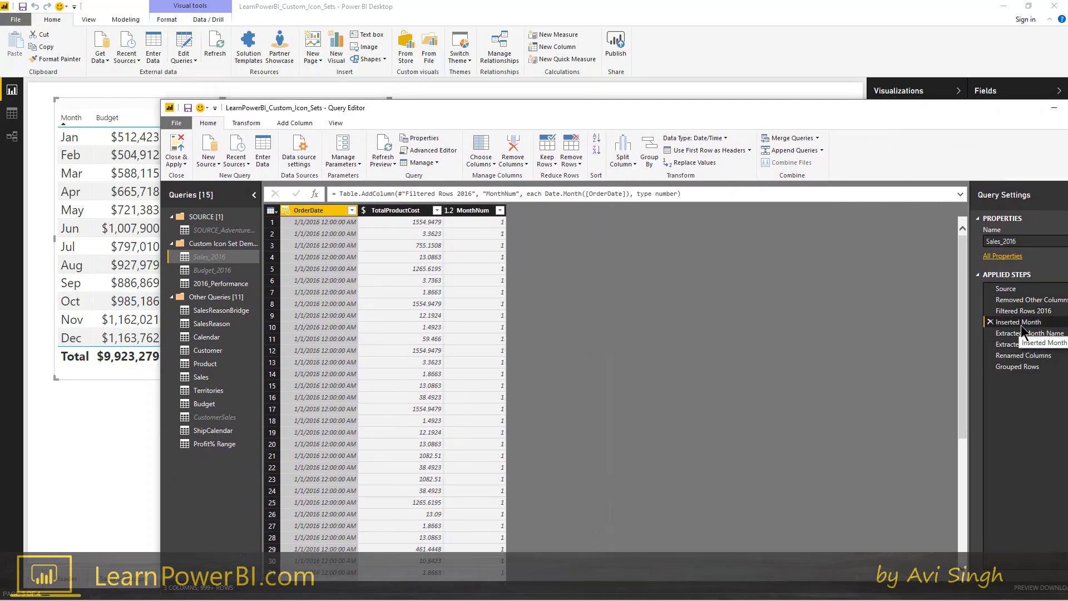
pyautogui.moveTo(1020, 343); pyautogui.dragTo(1015, 366)
pyautogui.click(1017, 365)
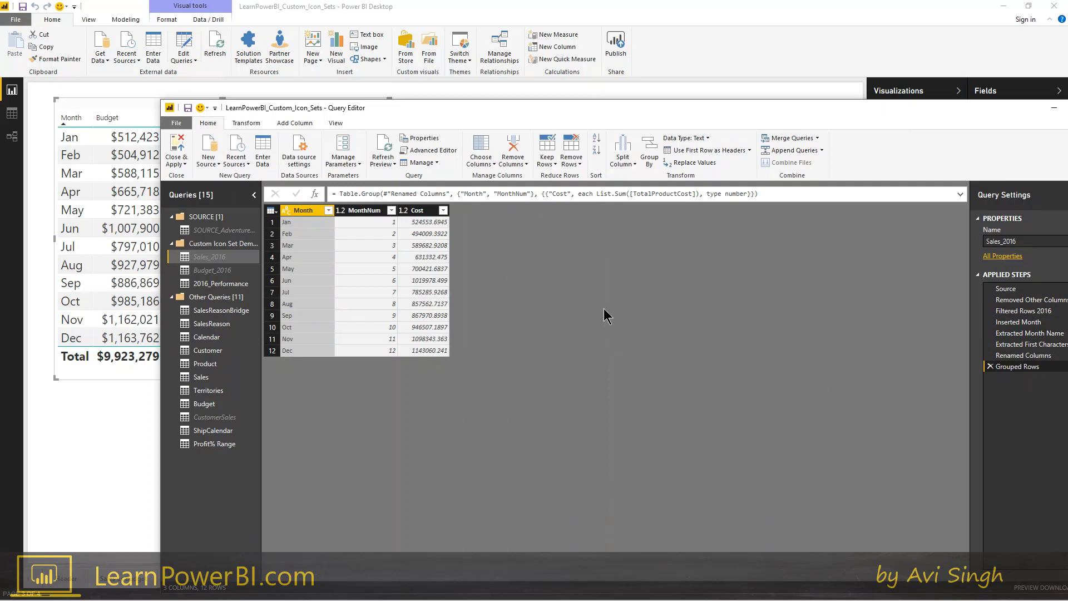
# Preview Merge Queries as New joining Sales_2016 with Budget_2016 on the Month column.
pyautogui.click(225, 270)
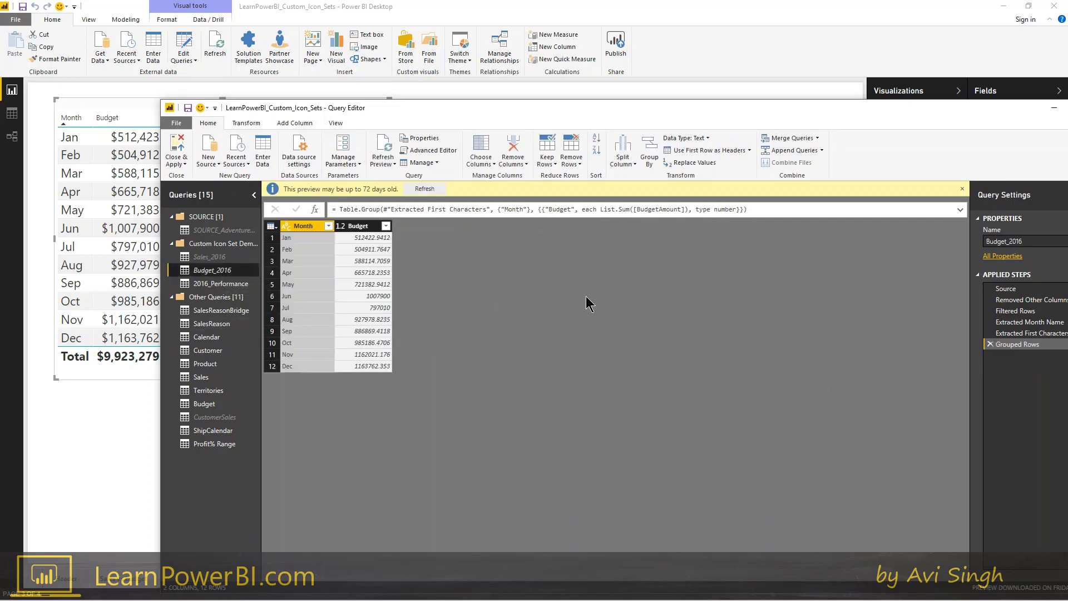
pyautogui.click(222, 257)
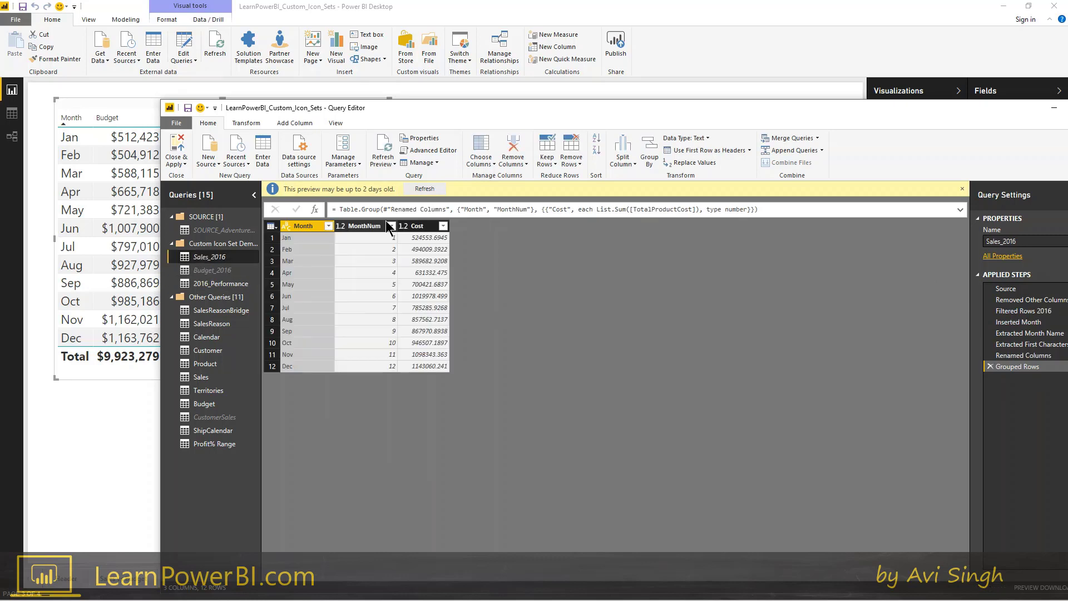
pyautogui.click(817, 138)
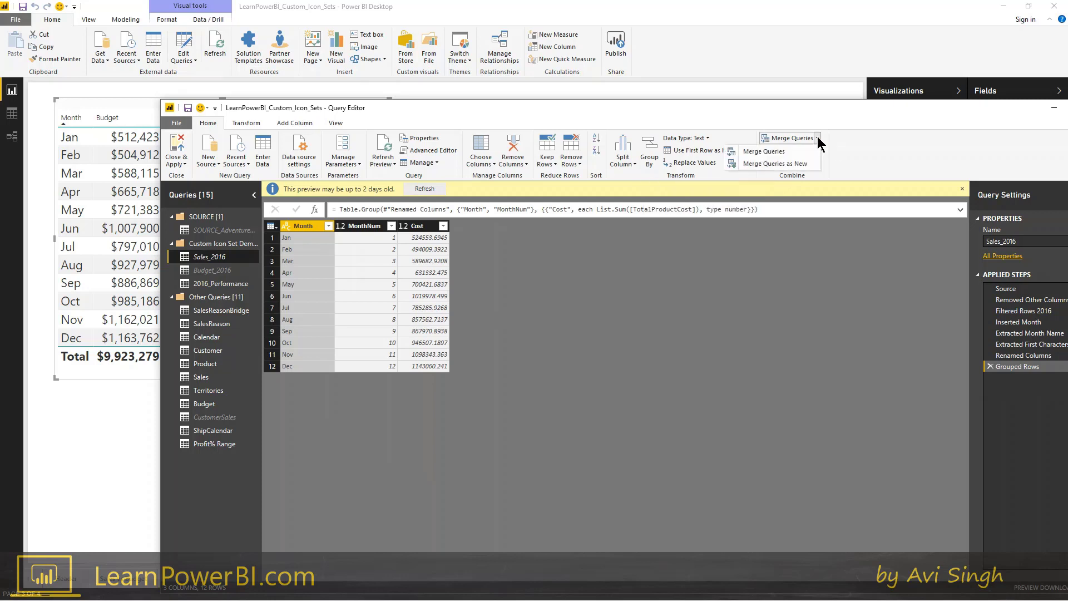
pyautogui.click(773, 165)
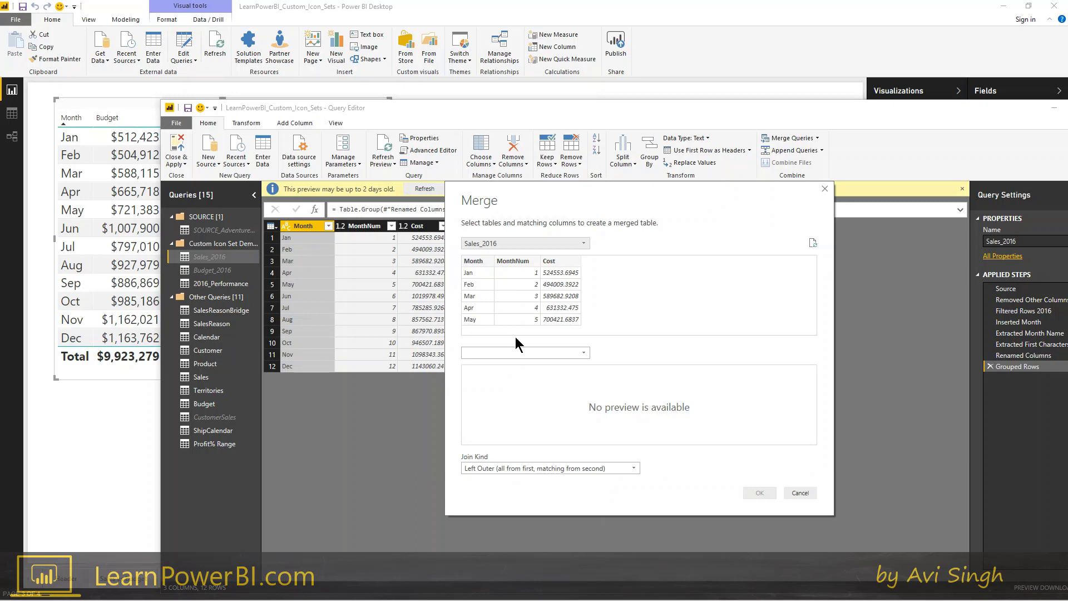
pyautogui.click(506, 350)
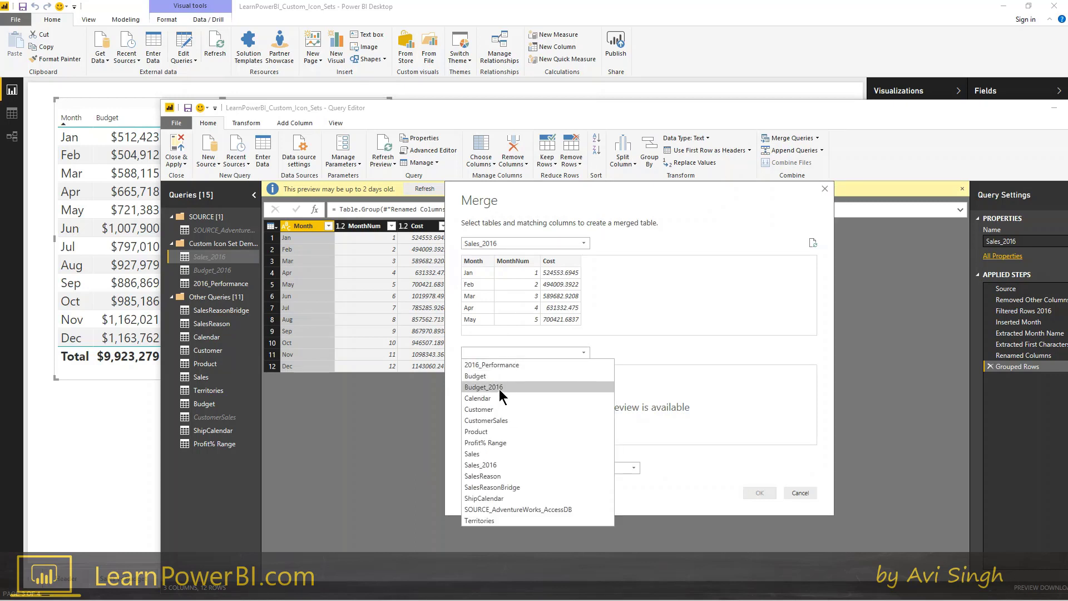
pyautogui.click(499, 388)
pyautogui.click(478, 261)
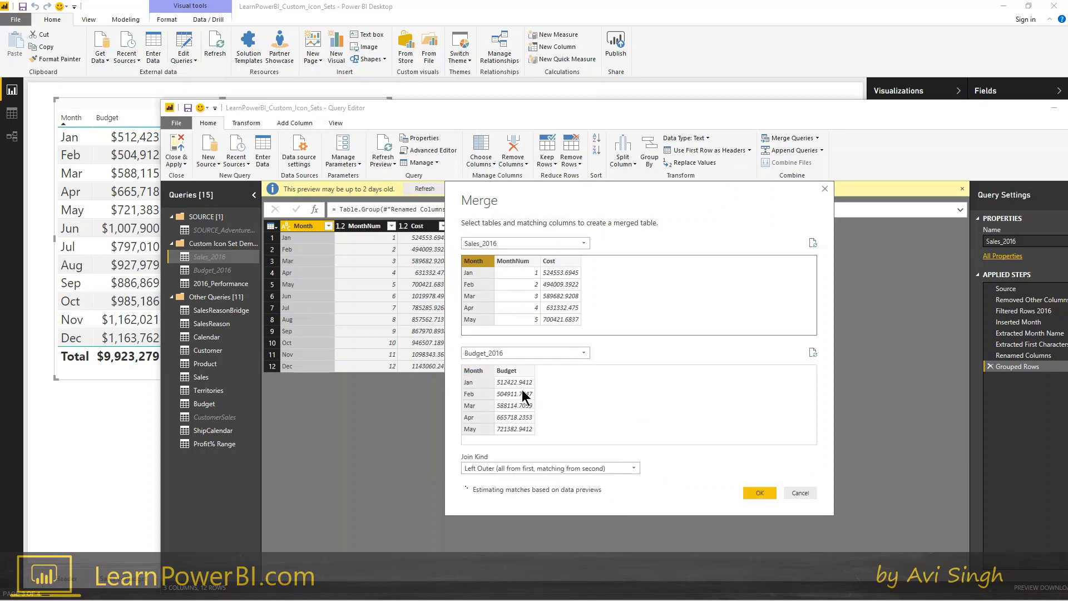
# Cancel the merge and view the 2016_Performance Source step, a left join on Month.
pyautogui.click(795, 488)
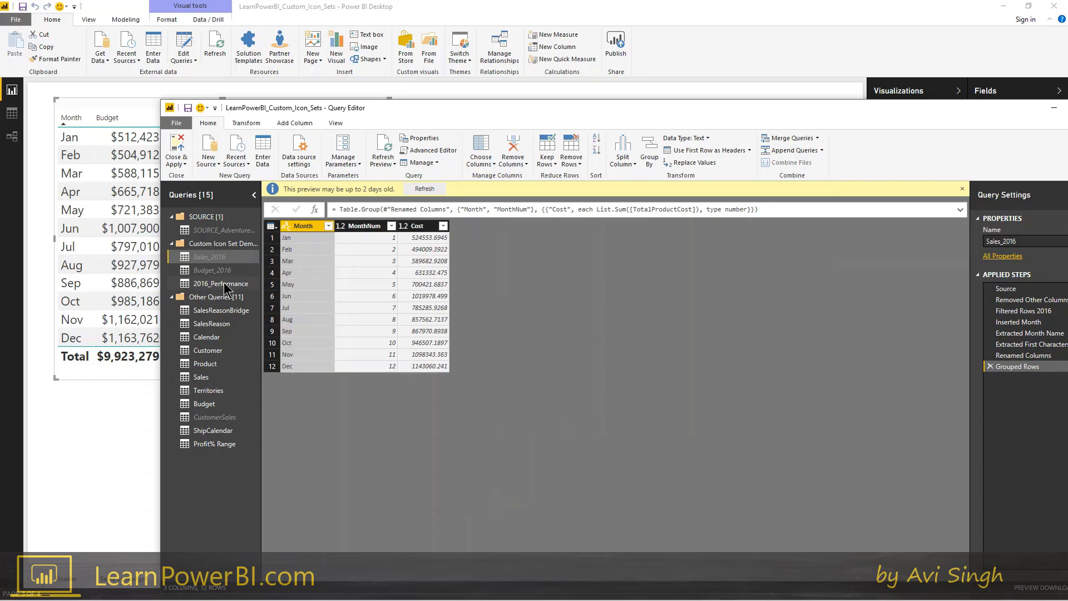
pyautogui.click(221, 283)
pyautogui.click(1005, 288)
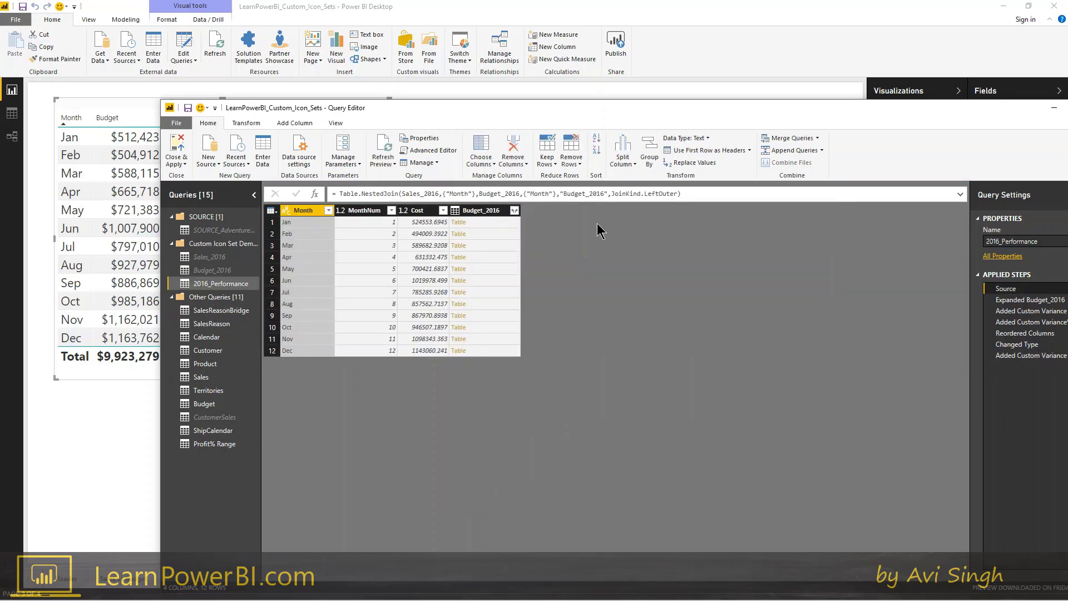
# View the expanded Budget step and arrange the editor to uncover the report table and fields.
pyautogui.click(1026, 300)
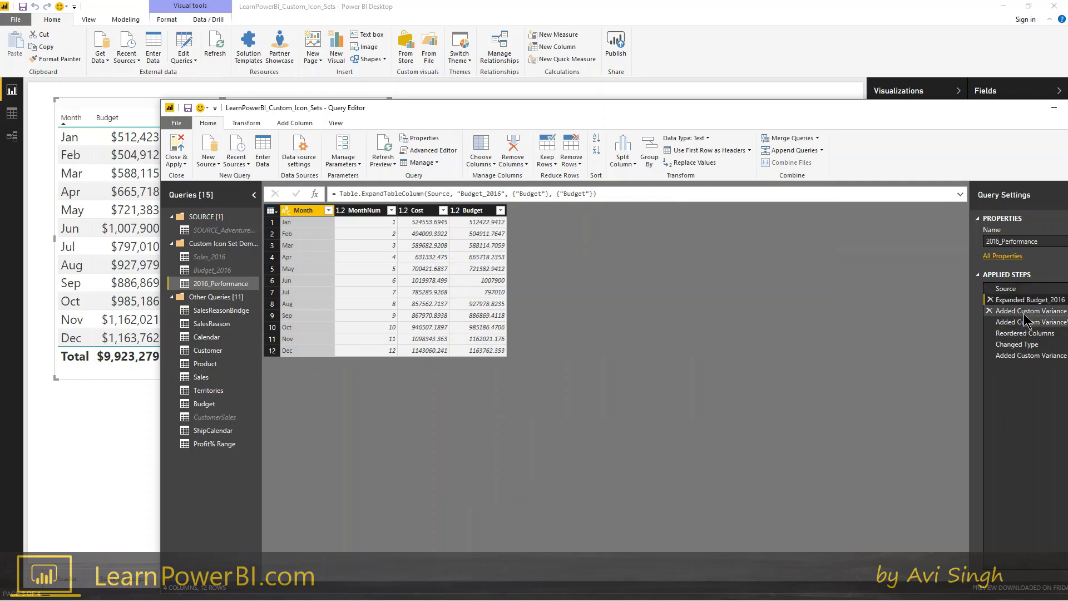
pyautogui.moveTo(553, 114); pyautogui.dragTo(511, 225)
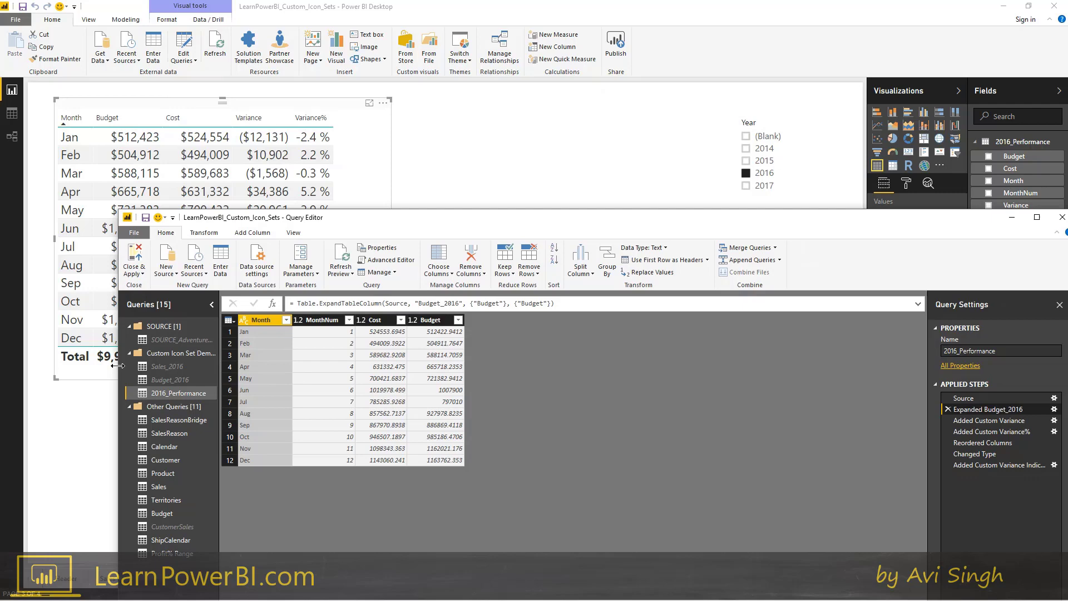
pyautogui.moveTo(118, 365); pyautogui.dragTo(342, 365)
pyautogui.moveTo(713, 210); pyautogui.dragTo(713, 213)
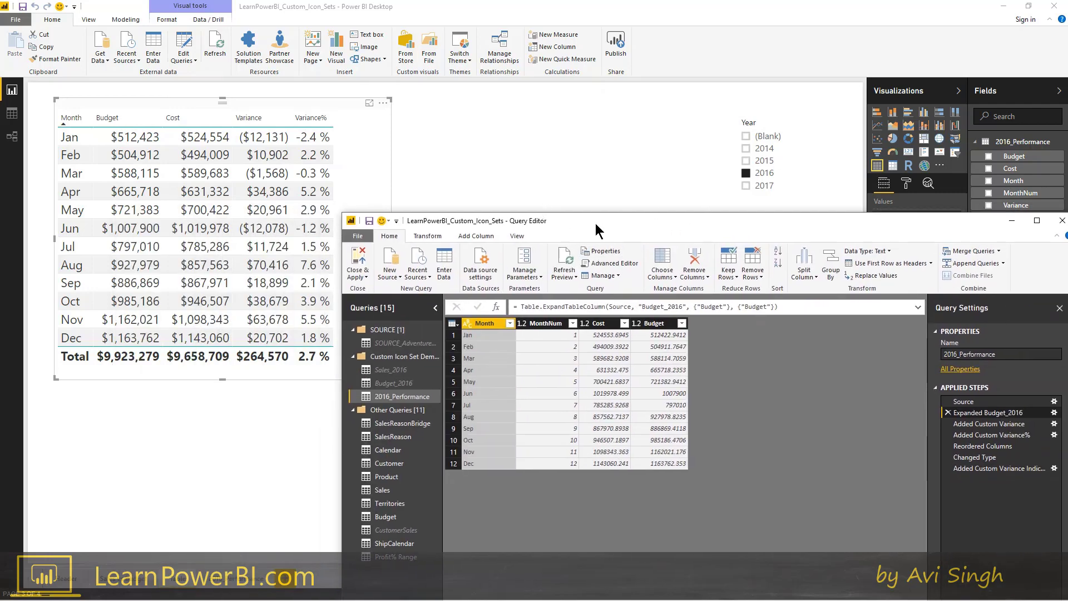
pyautogui.moveTo(596, 224); pyautogui.dragTo(470, 249)
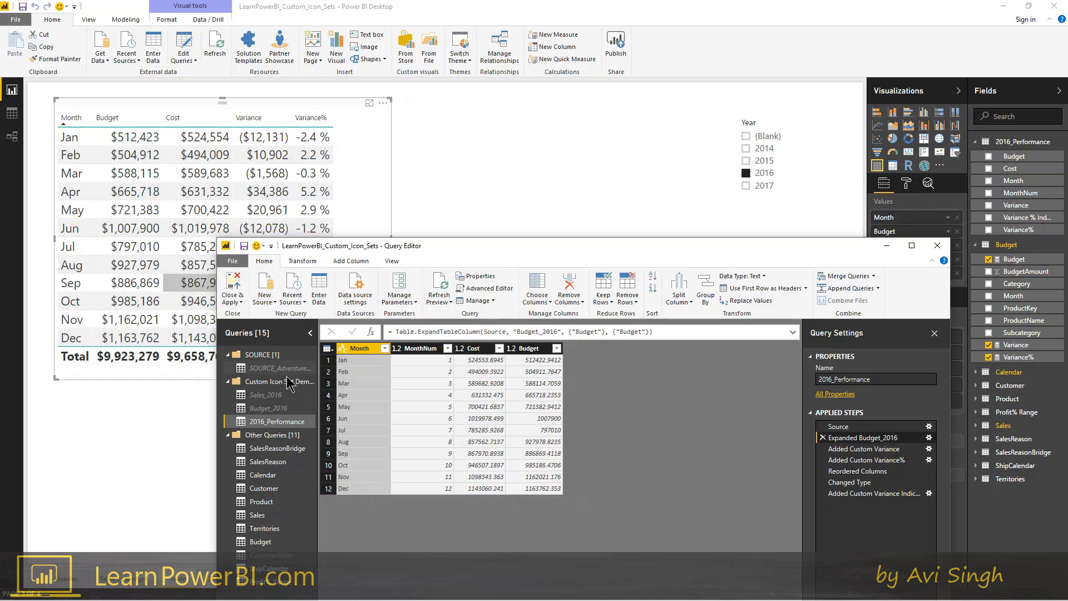
# Preview the Variance, Variance%, column reorder and Variance % Indicator steps, opening the indicator's settings.
pyautogui.click(862, 448)
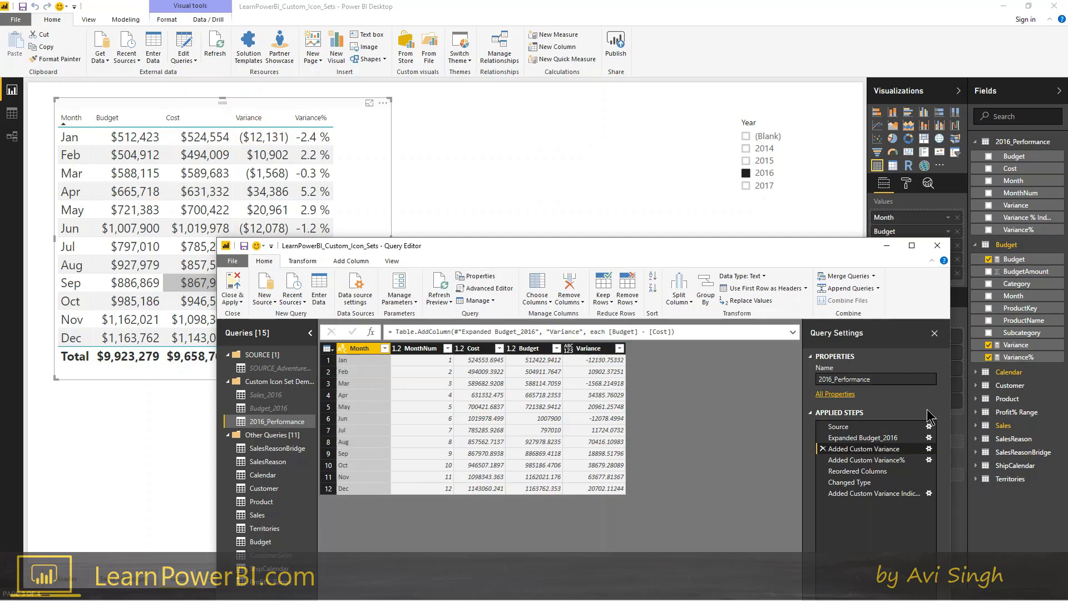
pyautogui.click(866, 459)
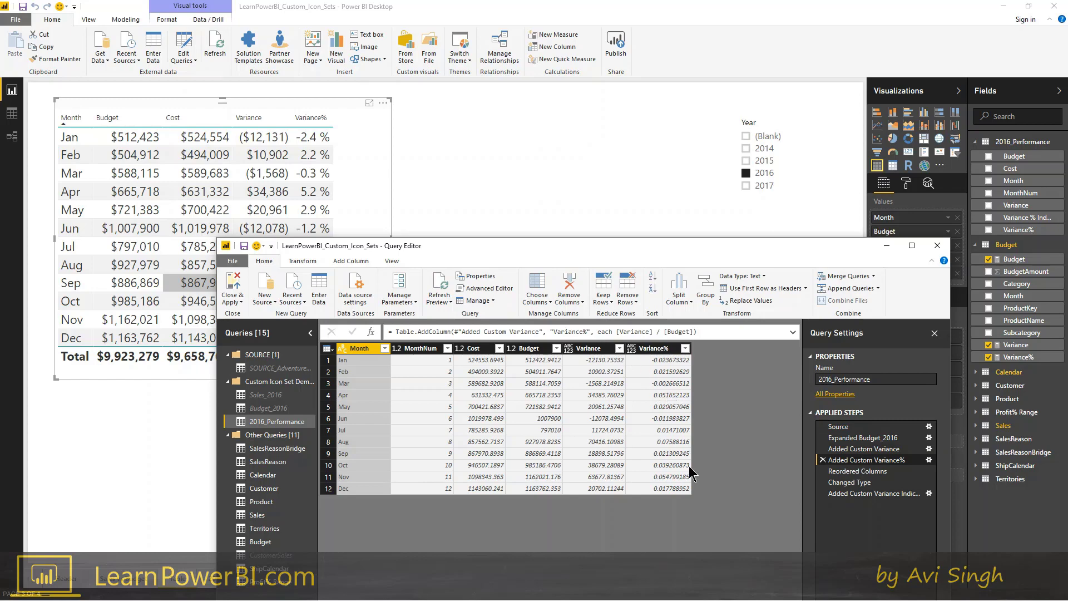
pyautogui.click(857, 470)
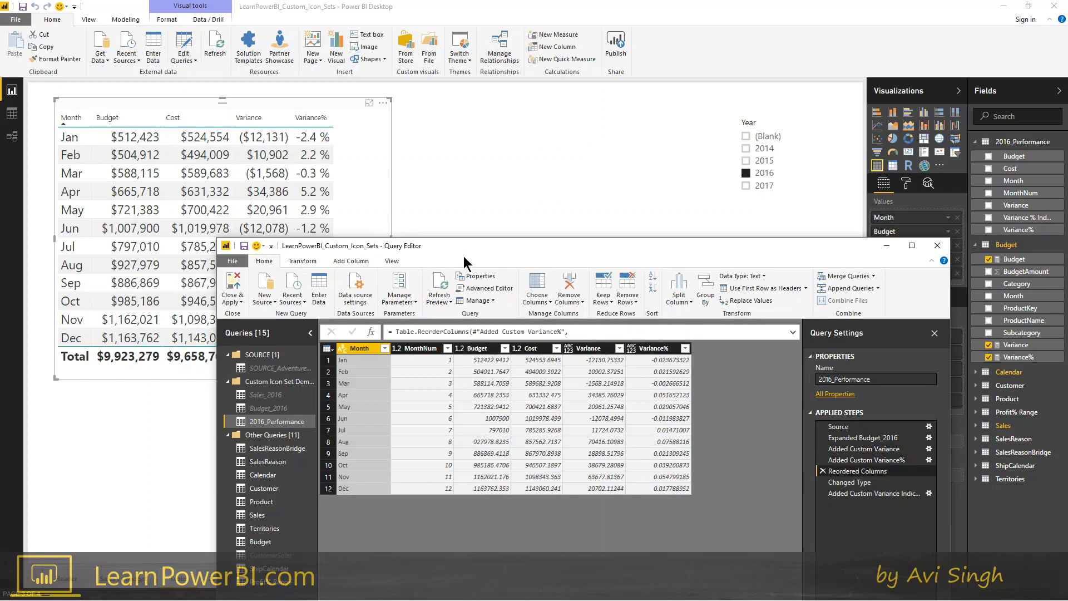
pyautogui.moveTo(463, 256)
pyautogui.mouseDown()
pyautogui.moveTo(515, 282)
pyautogui.moveTo(572, 262)
pyautogui.moveTo(456, 263)
pyautogui.mouseUp()
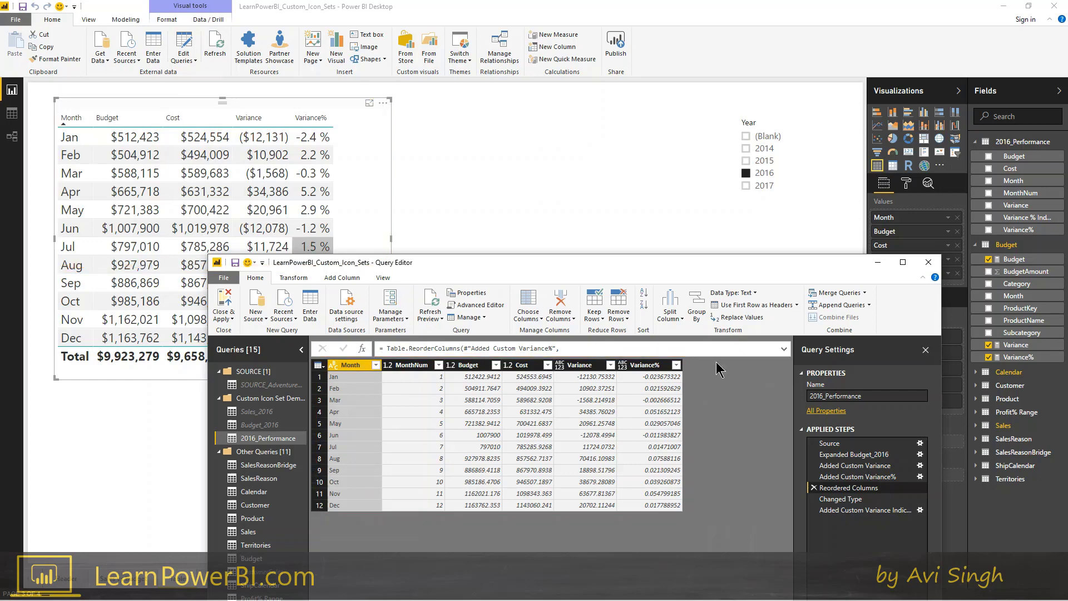
pyautogui.click(846, 509)
pyautogui.moveTo(685, 269); pyautogui.dragTo(614, 218)
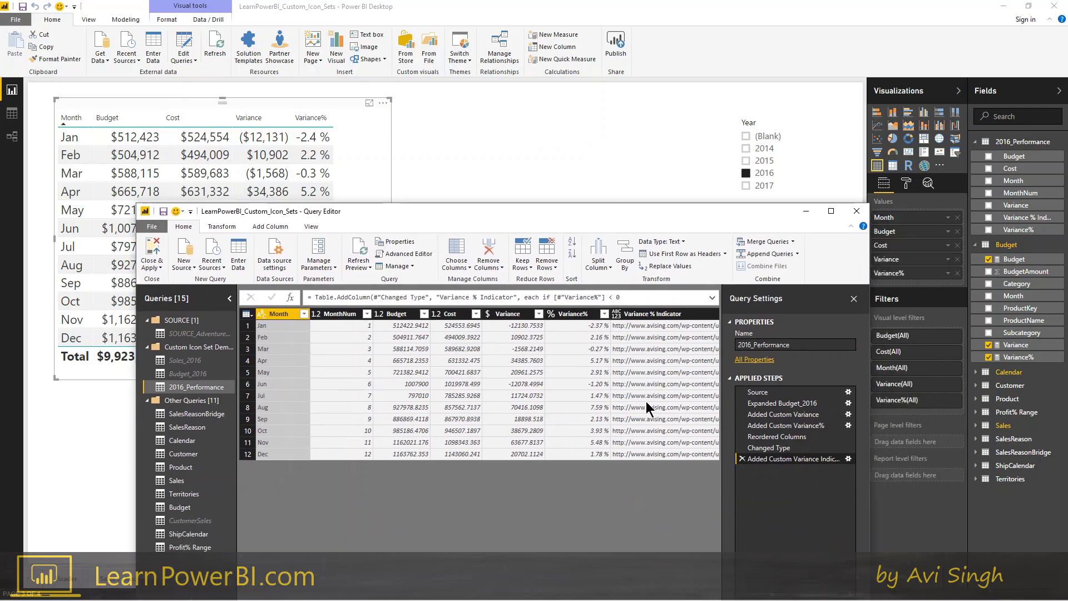
pyautogui.click(848, 459)
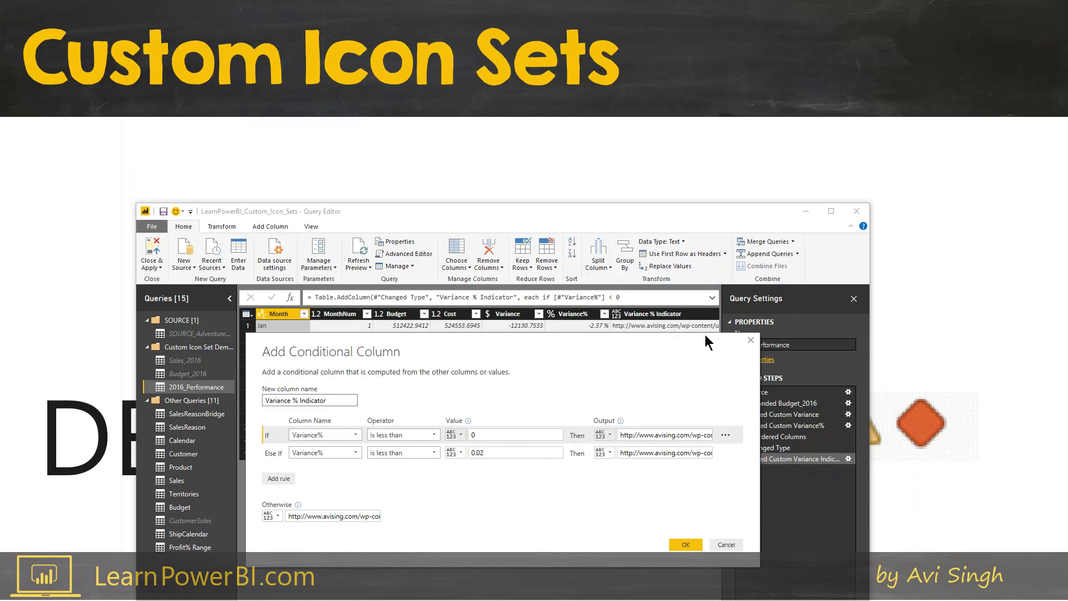
# Close the rules, reposition the editor and reopen the Variance % Indicator conditional column.
pyautogui.click(751, 340)
pyautogui.moveTo(684, 218); pyautogui.dragTo(677, 103)
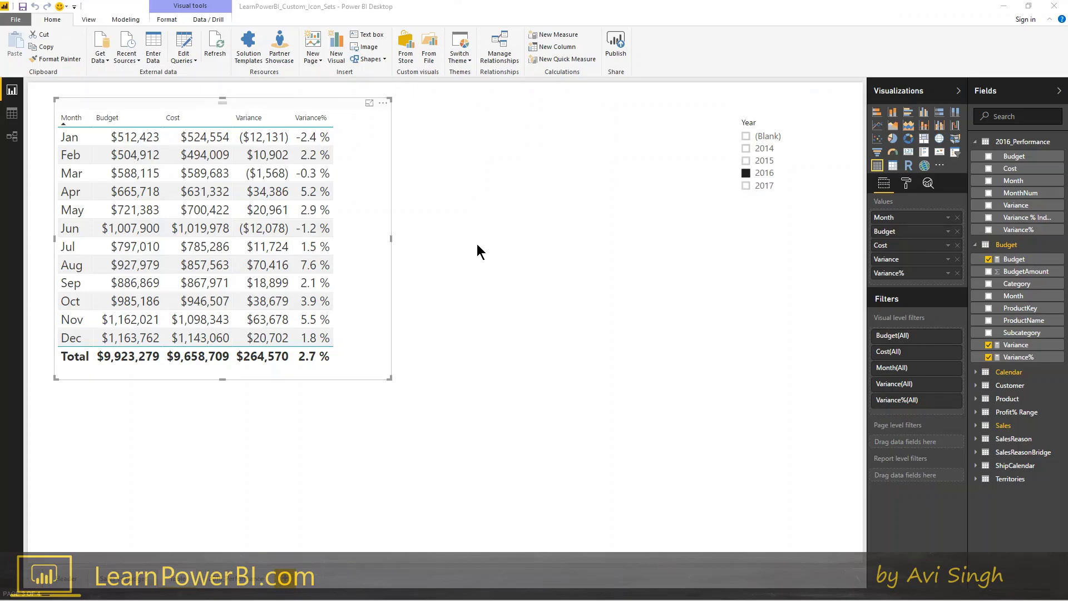
pyautogui.hotkey('alt', 'Tab')
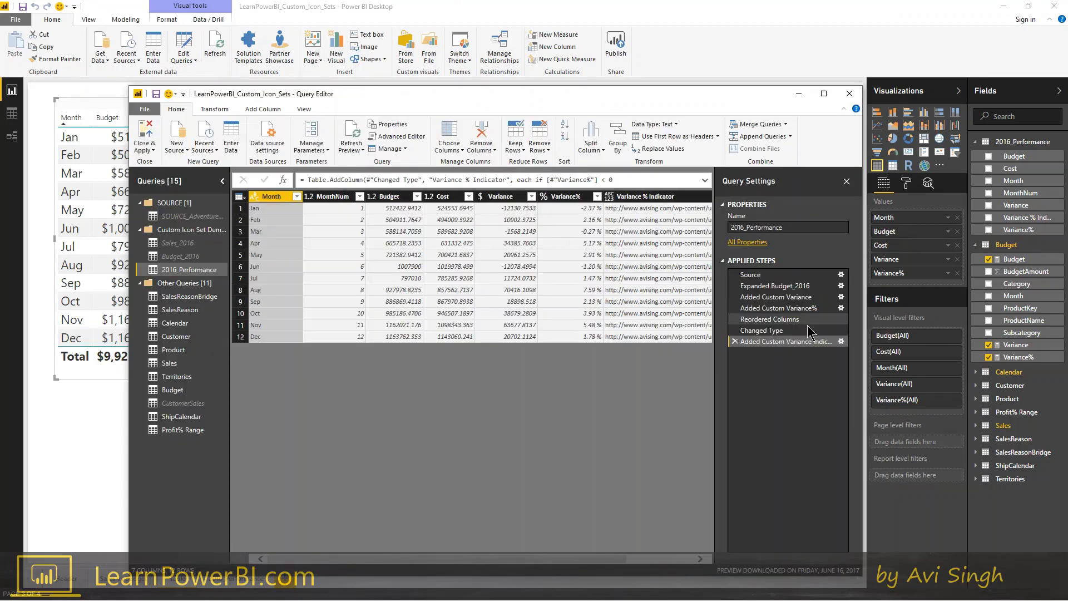
pyautogui.click(841, 342)
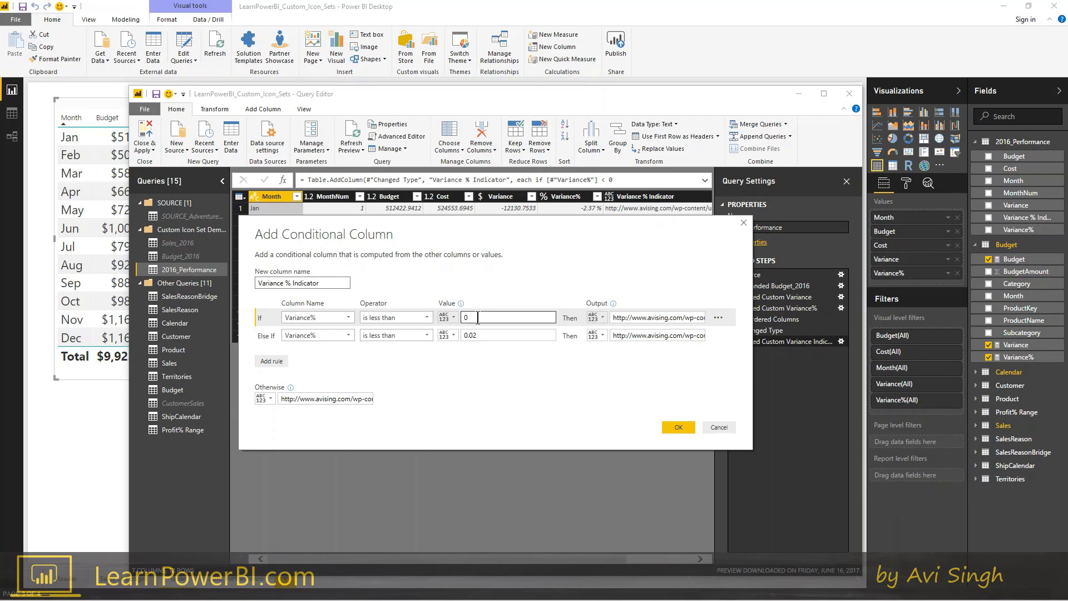
# Read each rule's full output URL, including 03_Red.png, then cancel without changes.
pyautogui.moveTo(626, 319); pyautogui.dragTo(750, 319)
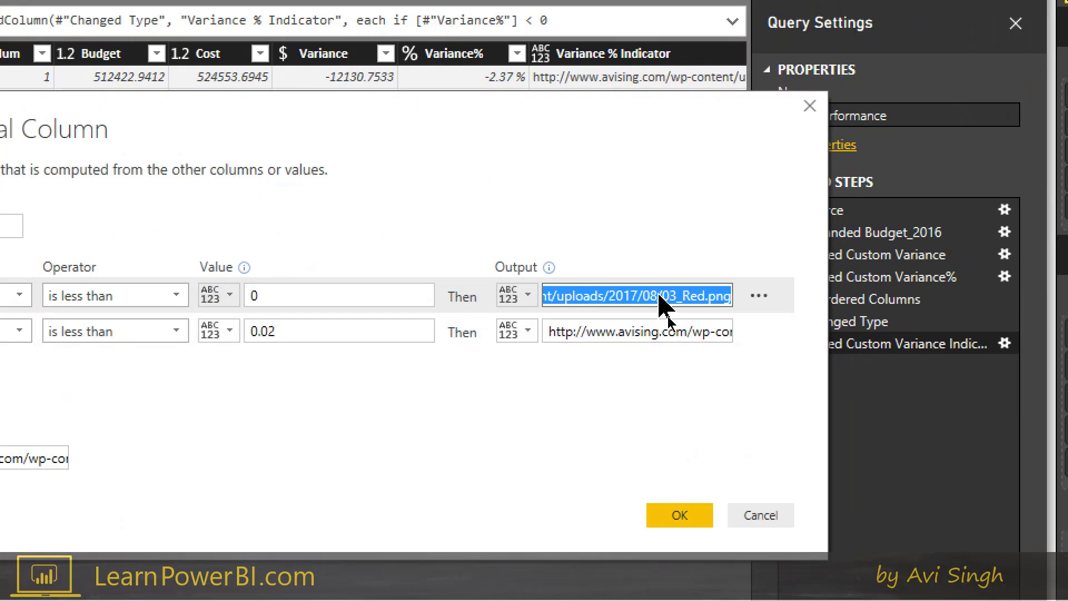
pyautogui.click(625, 317)
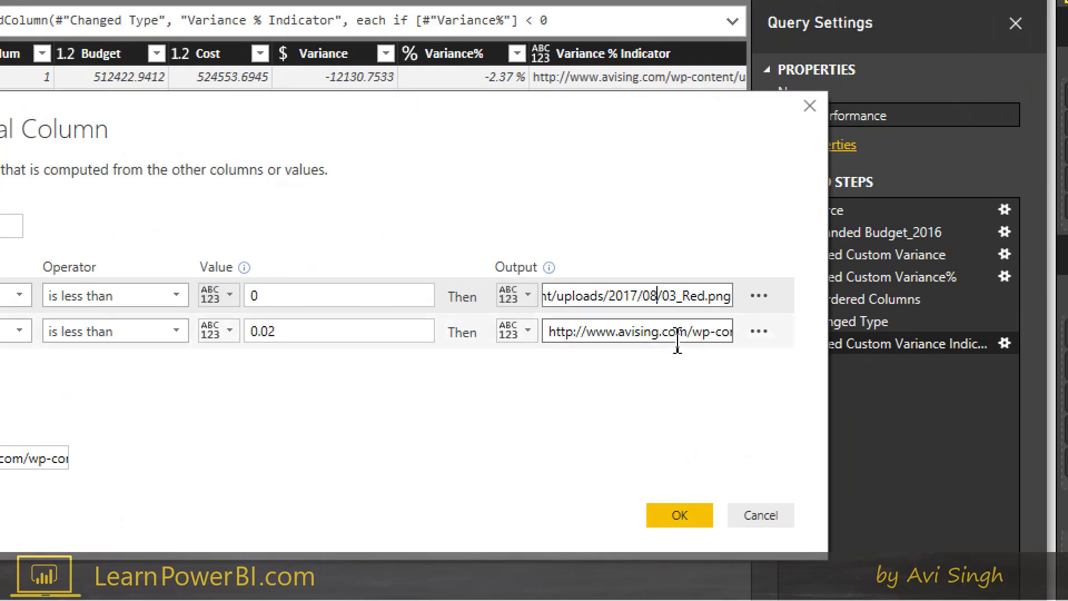
pyautogui.moveTo(589, 332); pyautogui.dragTo(734, 342)
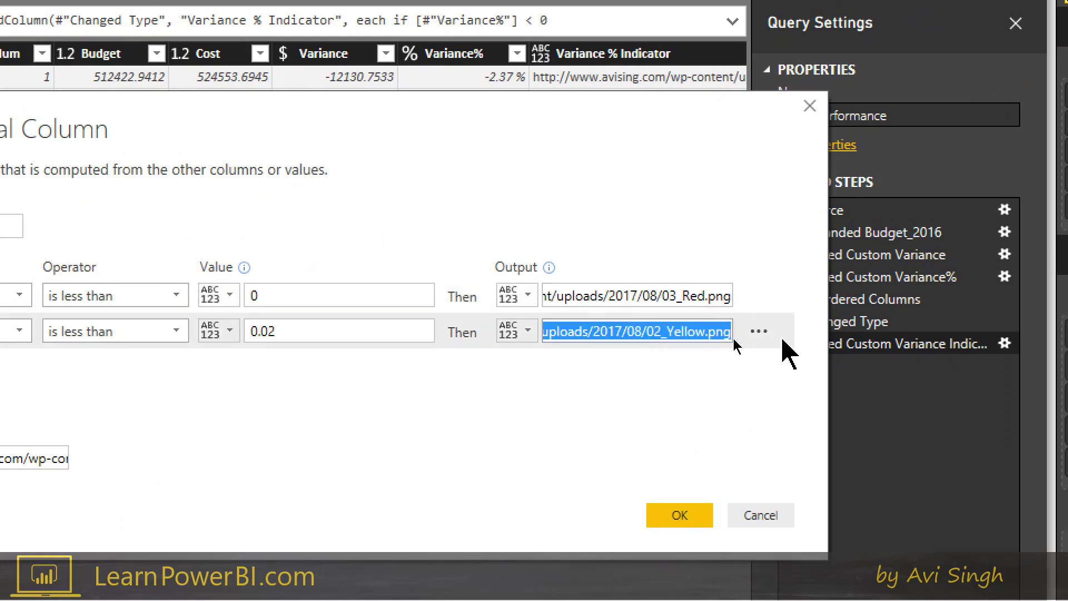
pyautogui.click(674, 334)
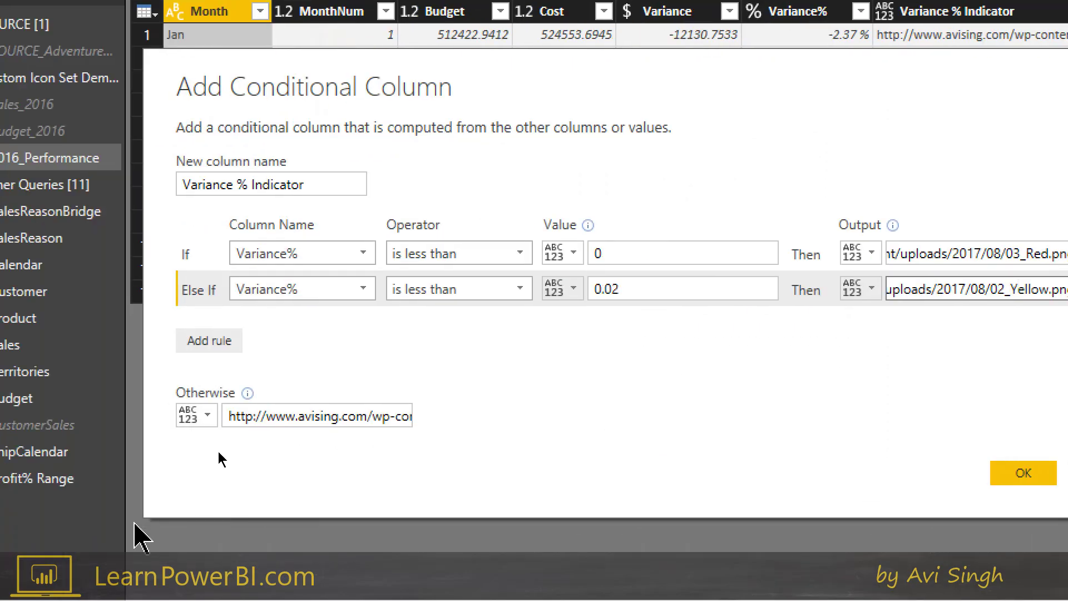
pyautogui.moveTo(322, 416); pyautogui.dragTo(541, 429)
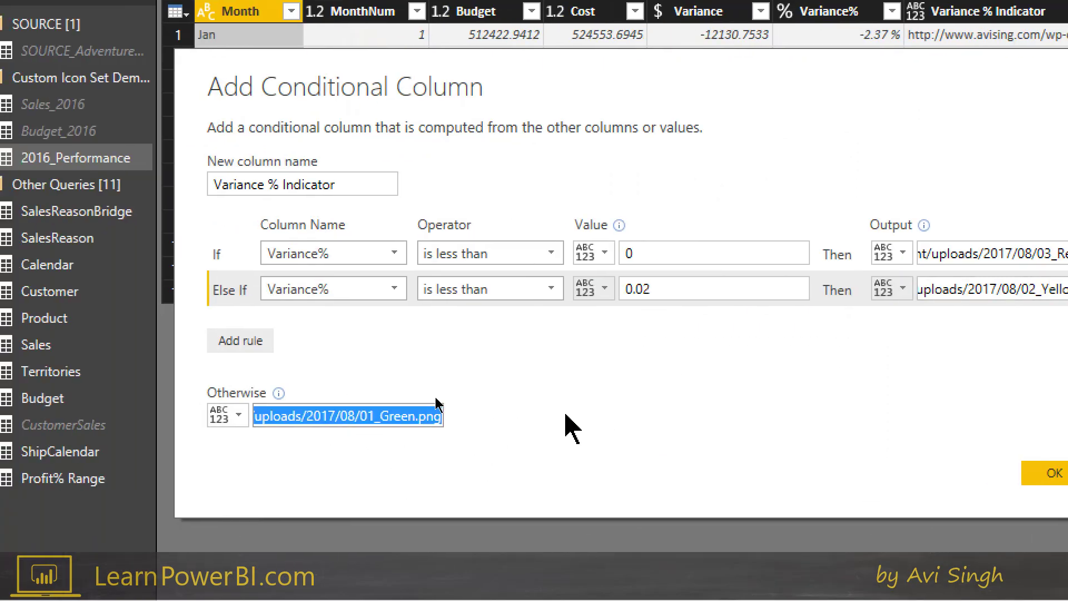
pyautogui.click(380, 418)
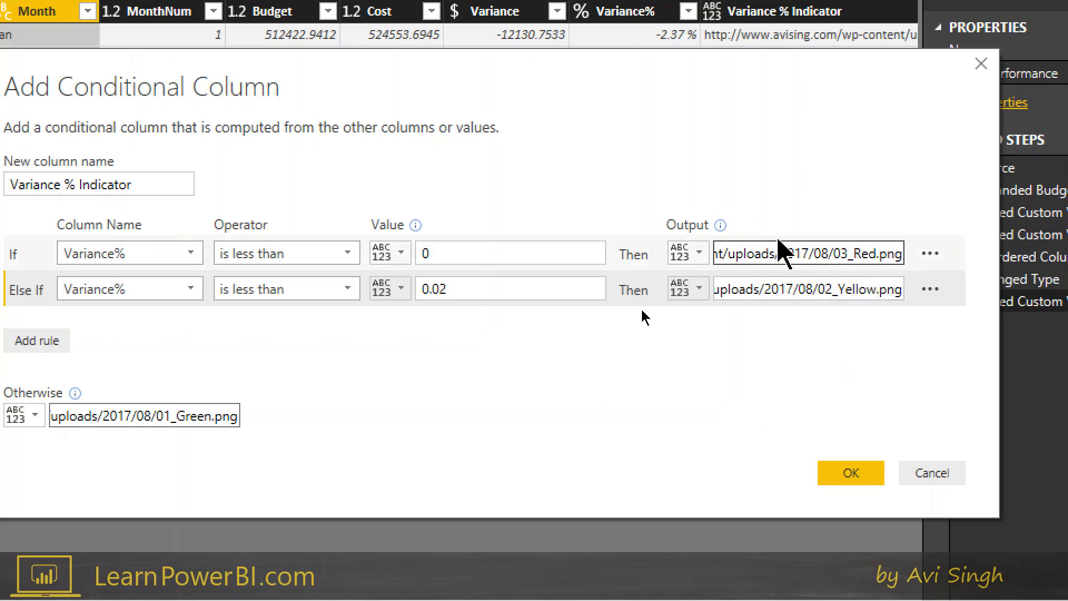
pyautogui.moveTo(780, 253); pyautogui.dragTo(901, 253)
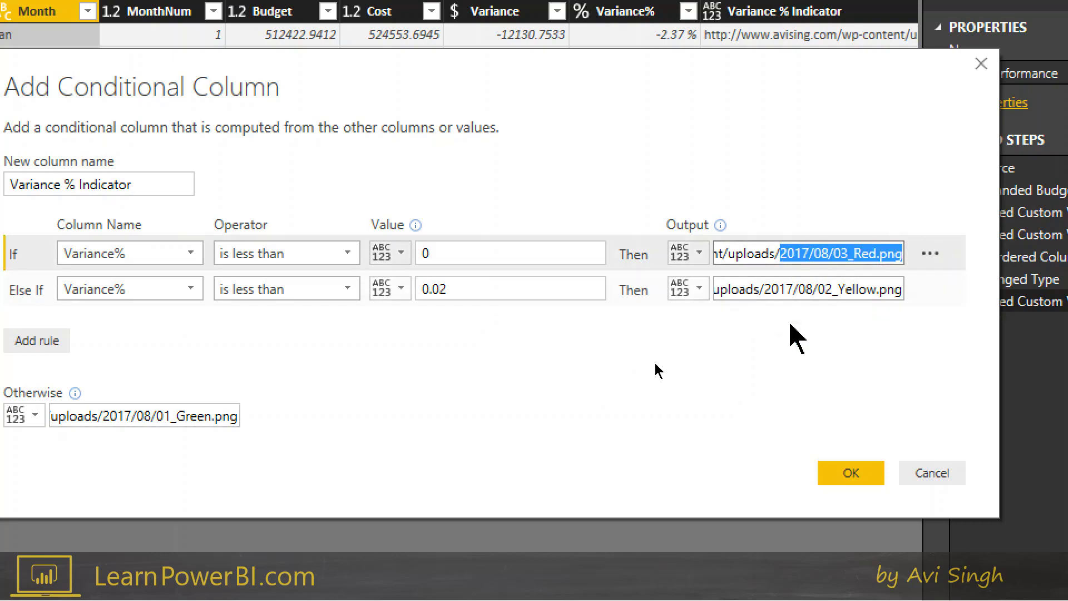
pyautogui.click(932, 472)
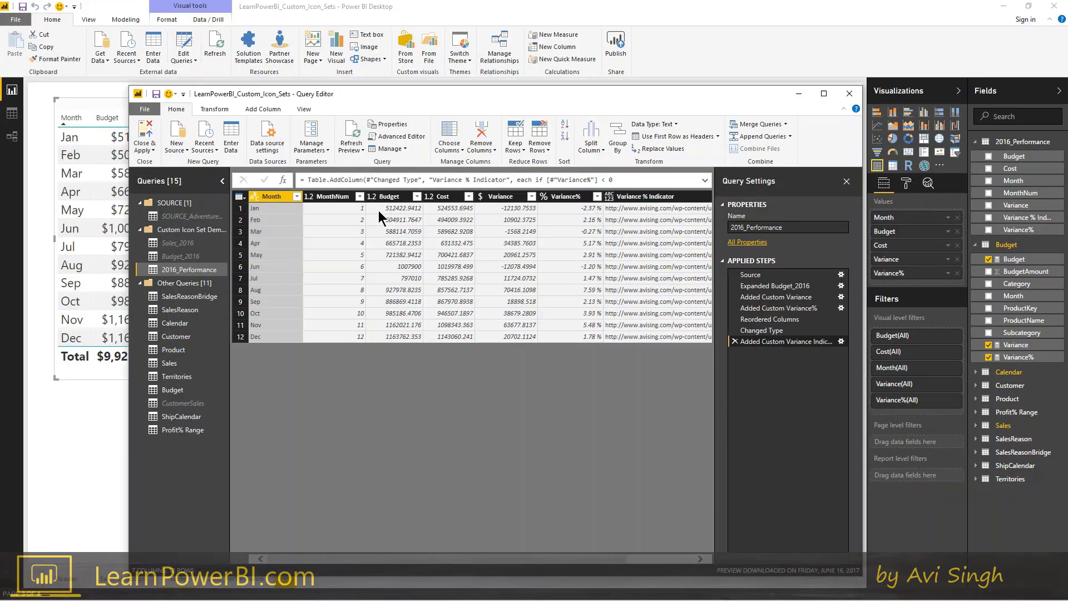
# Close & Apply, open the 2016_Performance page, and select the Budget and Variance % Indicator fields.
pyautogui.click(148, 132)
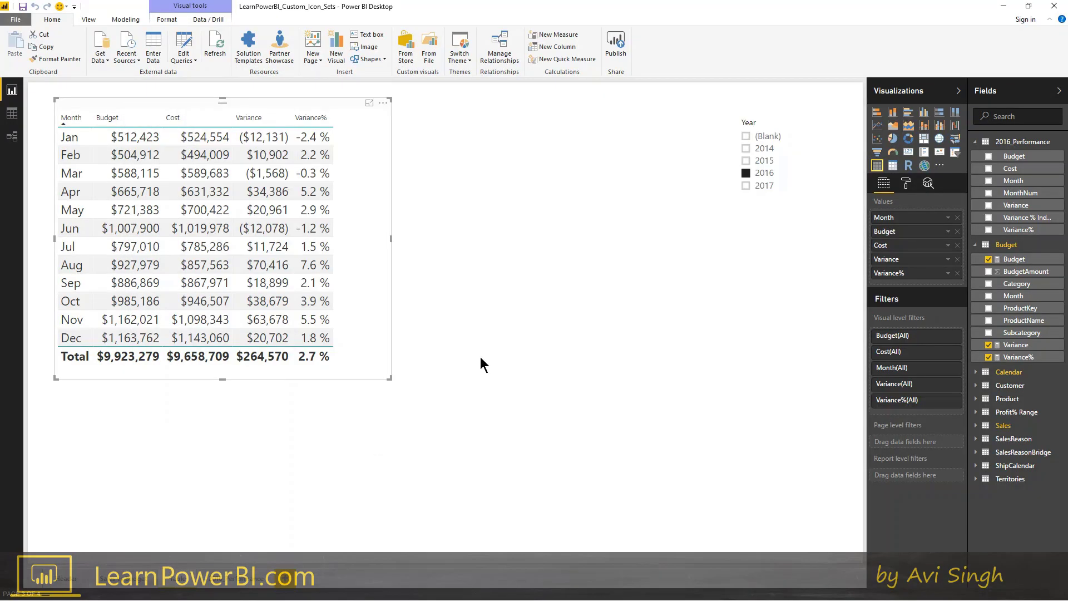
pyautogui.click(532, 280)
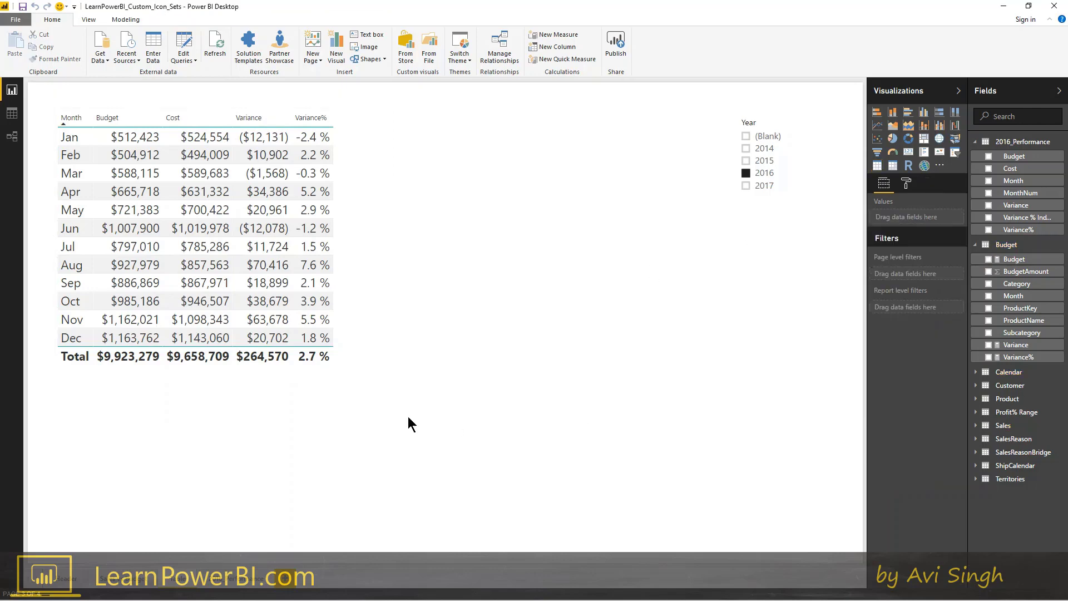
pyautogui.click(234, 580)
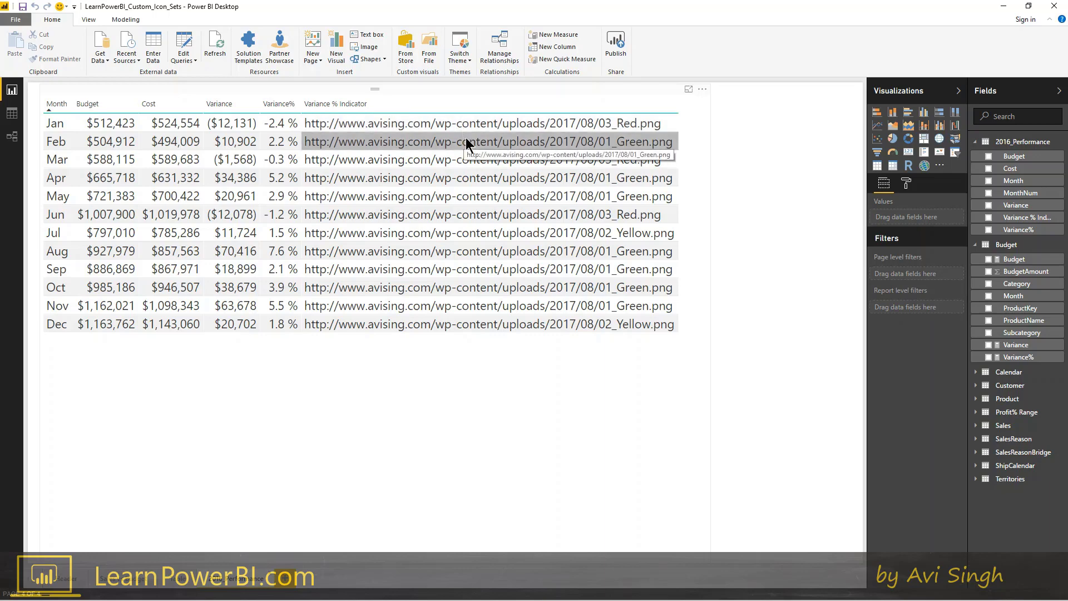
pyautogui.click(1014, 156)
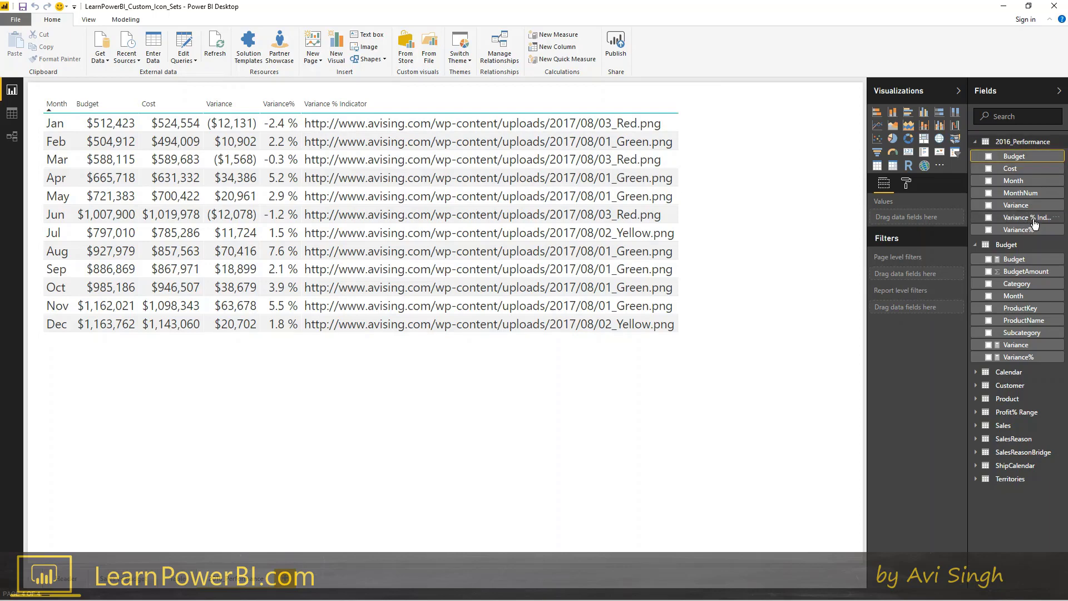
pyautogui.click(1033, 219)
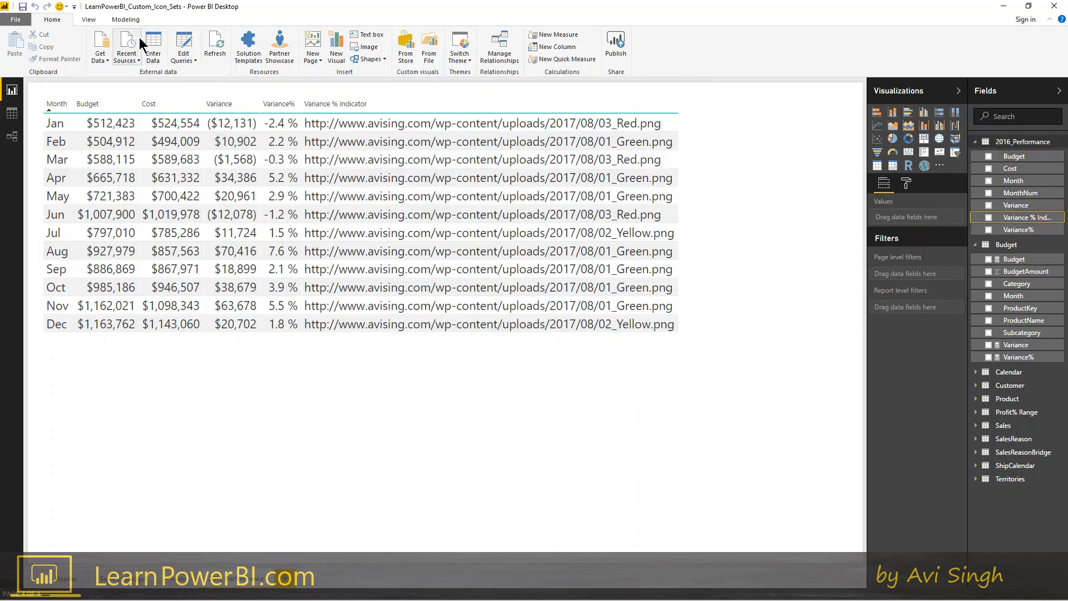
# On the Modeling tab, select the table and Variance % Indicator field, then open Data Category.
pyautogui.click(126, 20)
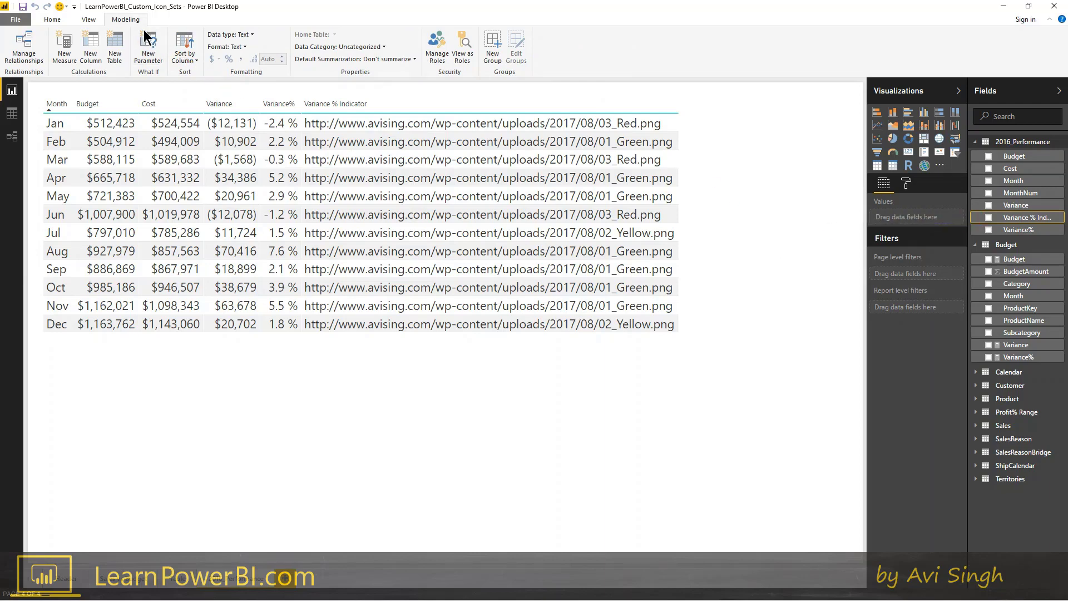
pyautogui.click(693, 136)
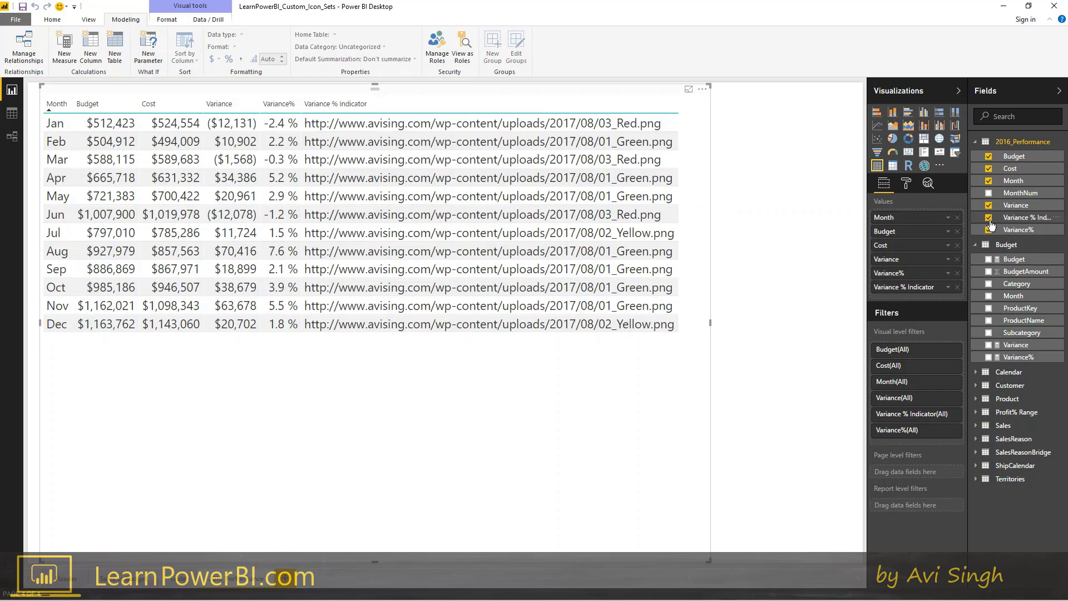
pyautogui.click(1027, 222)
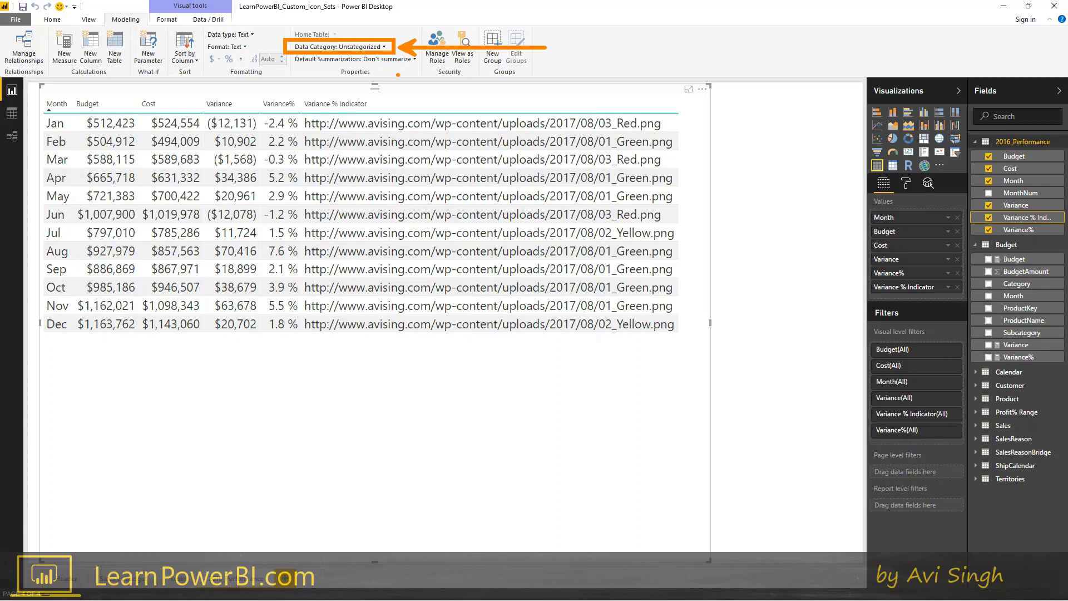
pyautogui.click(361, 46)
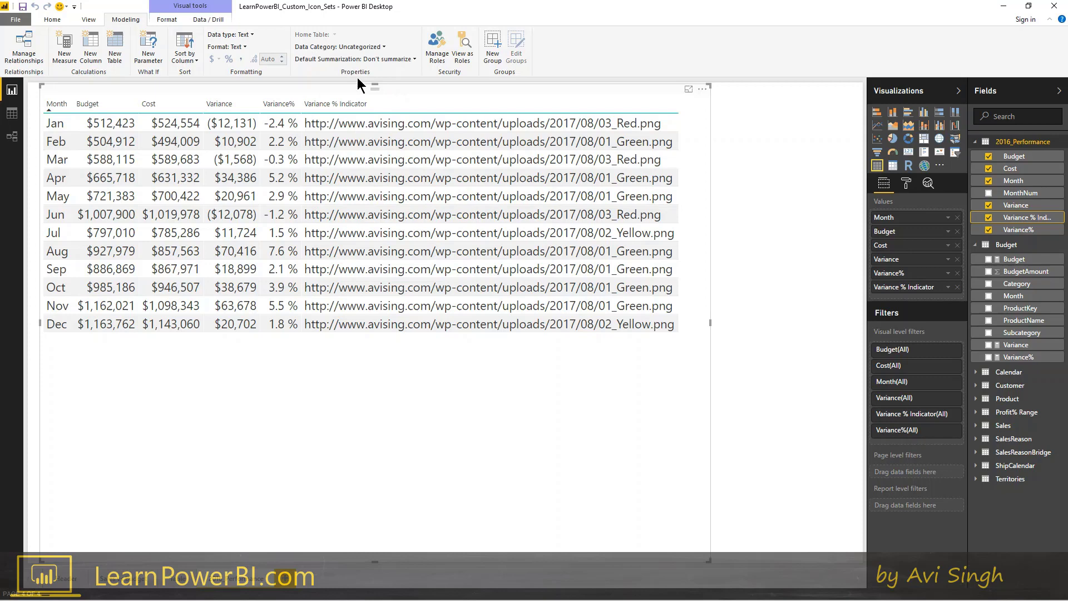
pyautogui.click(363, 48)
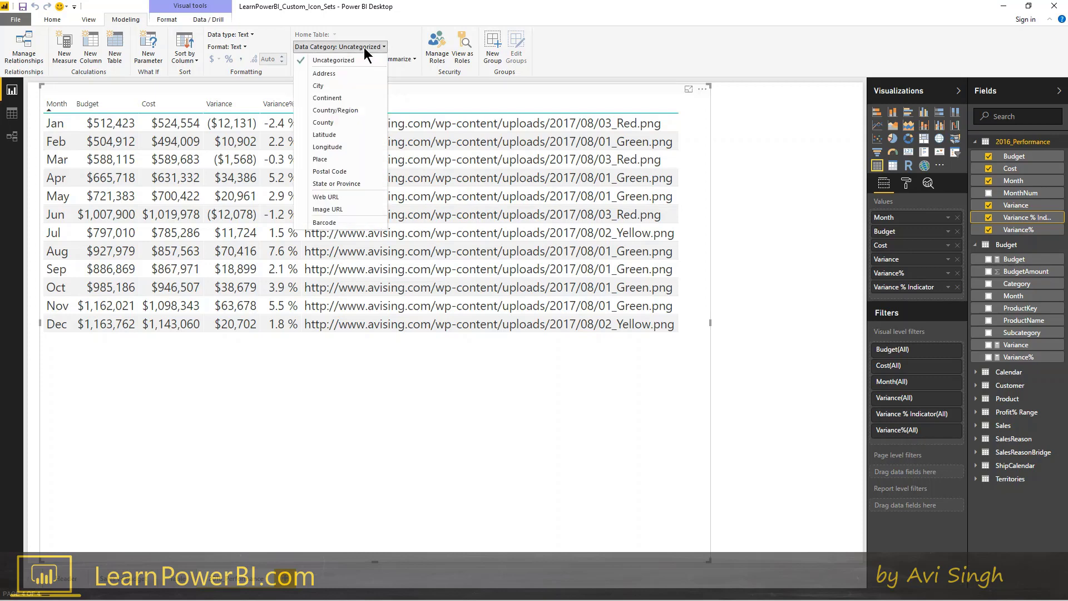
# Set Variance % Indicator's data category to Image URL and scroll the table to check the icons.
pyautogui.click(342, 209)
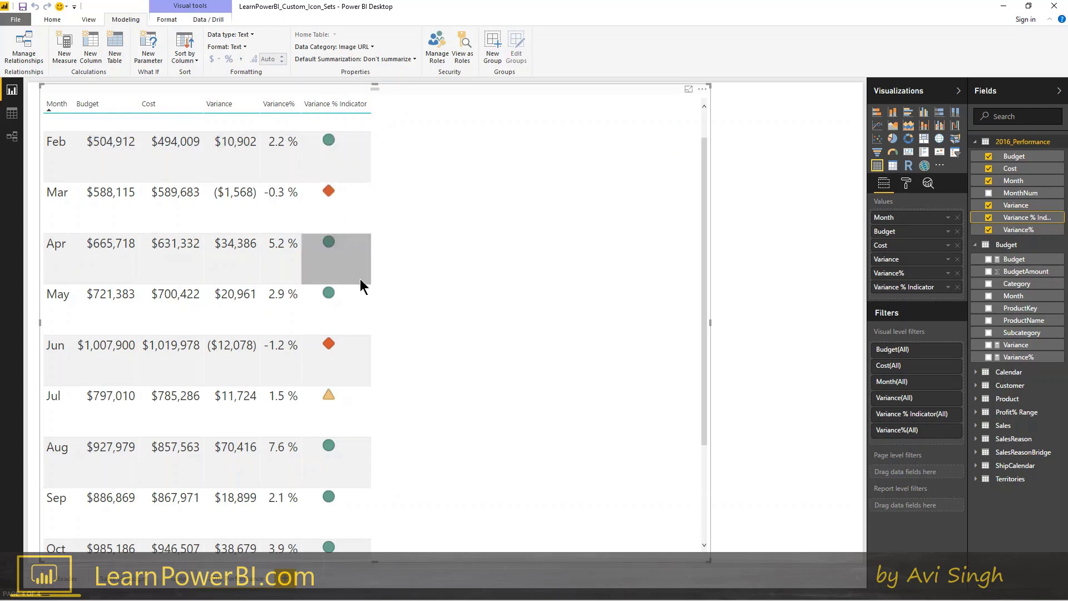
pyautogui.scroll(-5, 364, 283)
pyautogui.scroll(6, 354, 383)
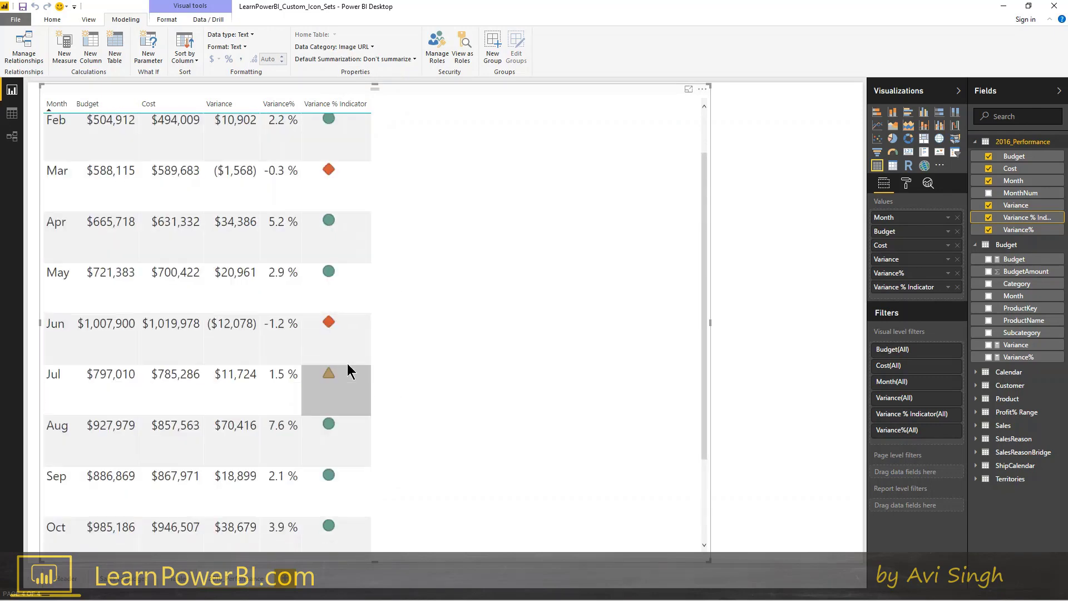